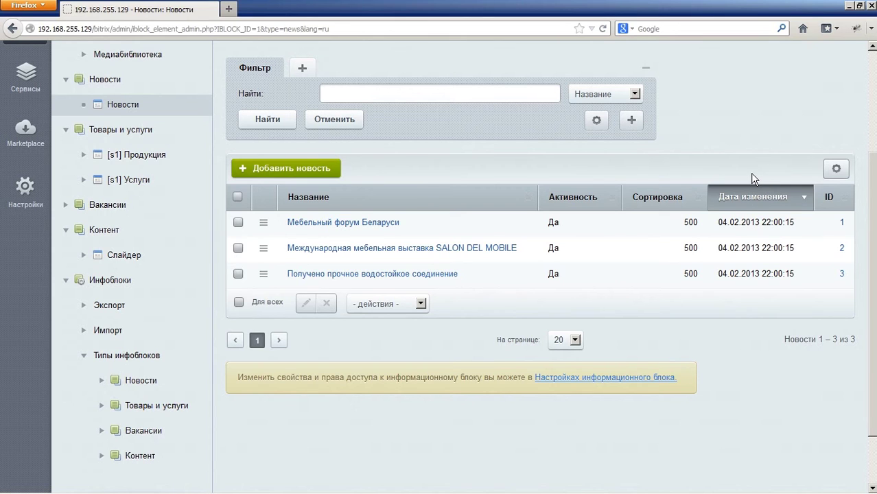
Step: Open the Bitrix developer documentation at dev.1c-bitrix.ru/api_help/main/ in a new browser tab
left_click(233, 11)
type("dev.1c-bitrix.ru/")
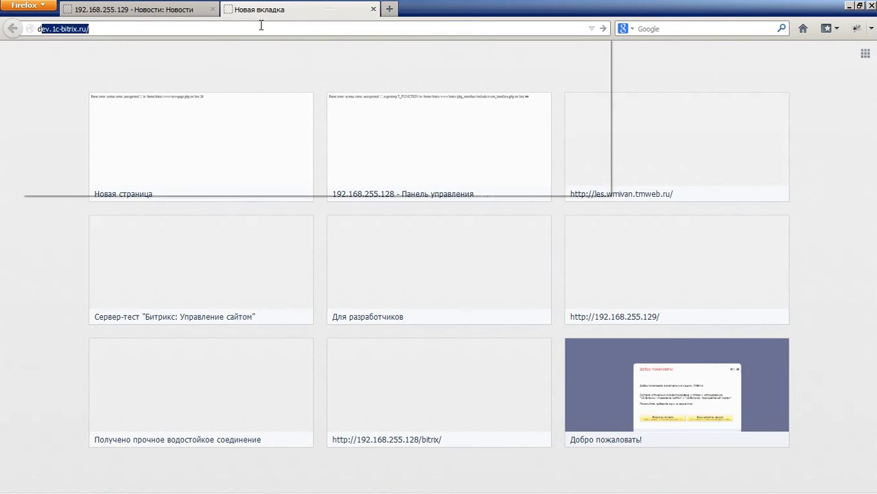
key("Down")
key("Return")
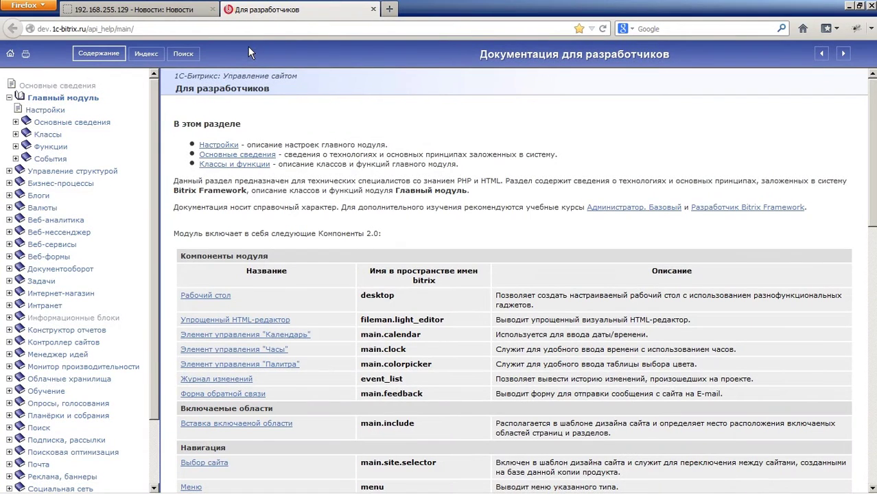
Step: Open the CIBlockElement class page under the classes of the Информационные блоки module in the documentation
left_click(9, 318)
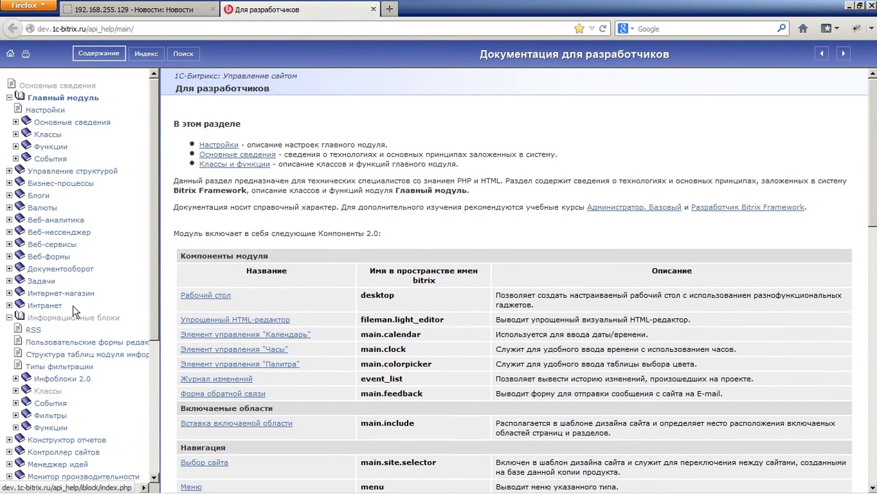
scroll(88, 302, "down", 1)
left_click(15, 361)
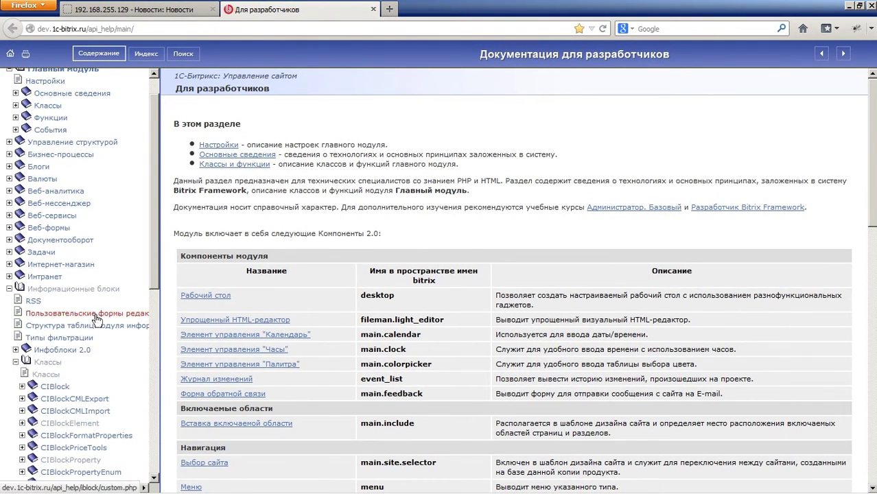
scroll(97, 318, "down", 3)
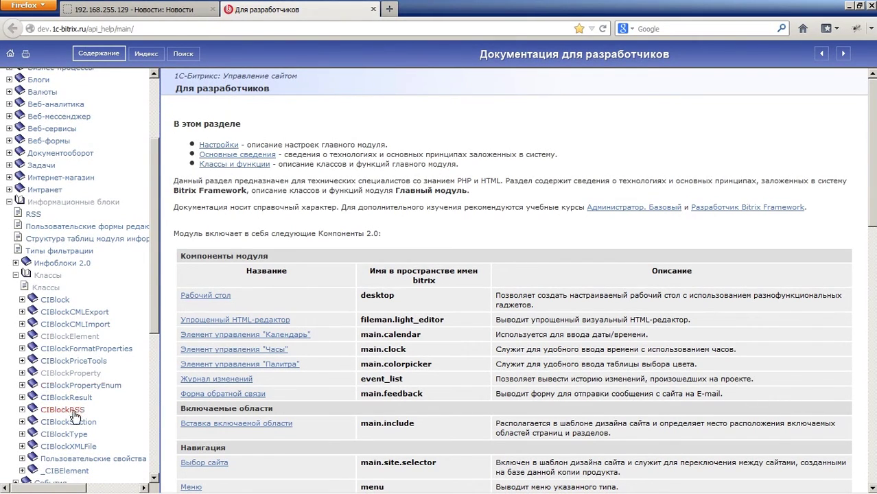
left_click(72, 337)
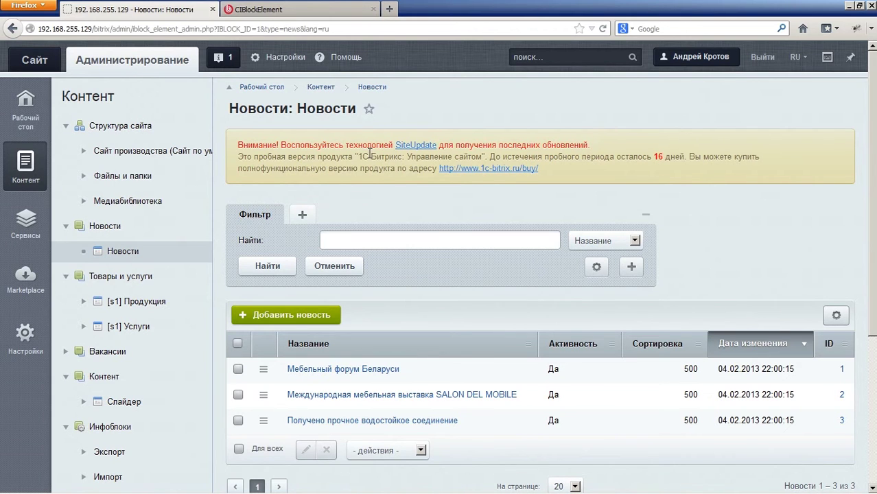
Step: Open the settings of the [s1] Продукция information block within the Товары и услуги information block type
scroll(143, 310, "down", 4)
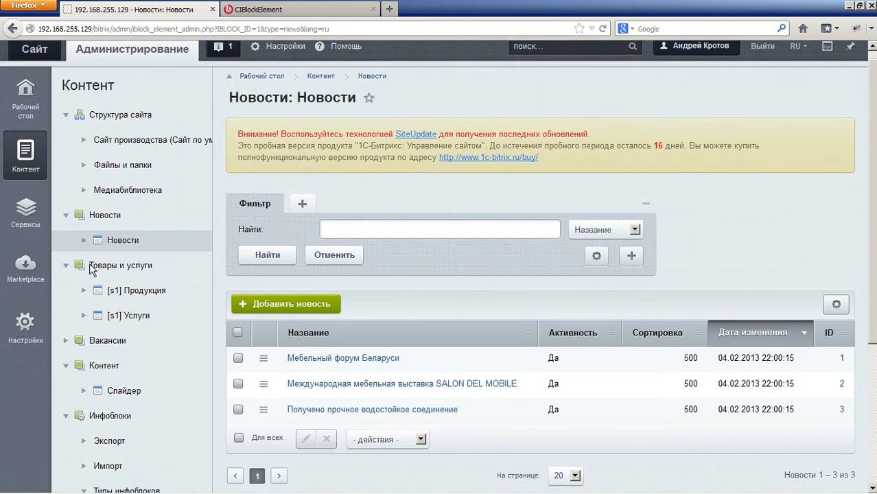
scroll(143, 310, "down", 2)
left_click(101, 337)
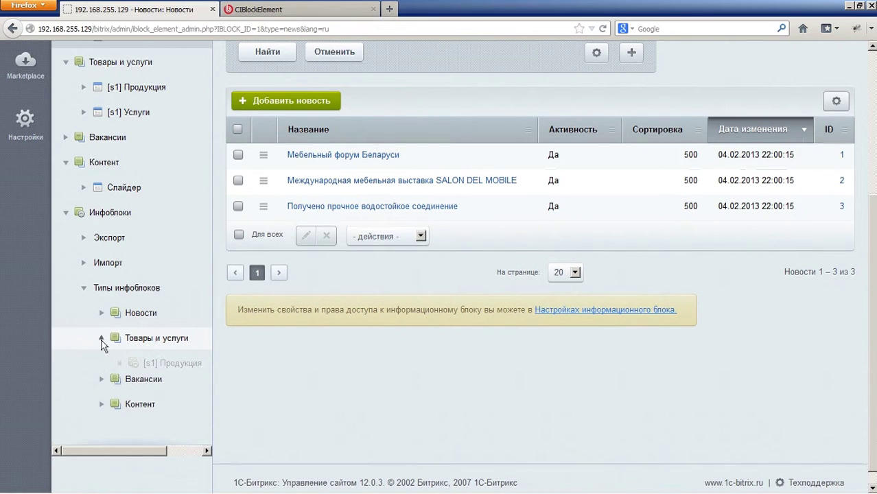
left_click(173, 363)
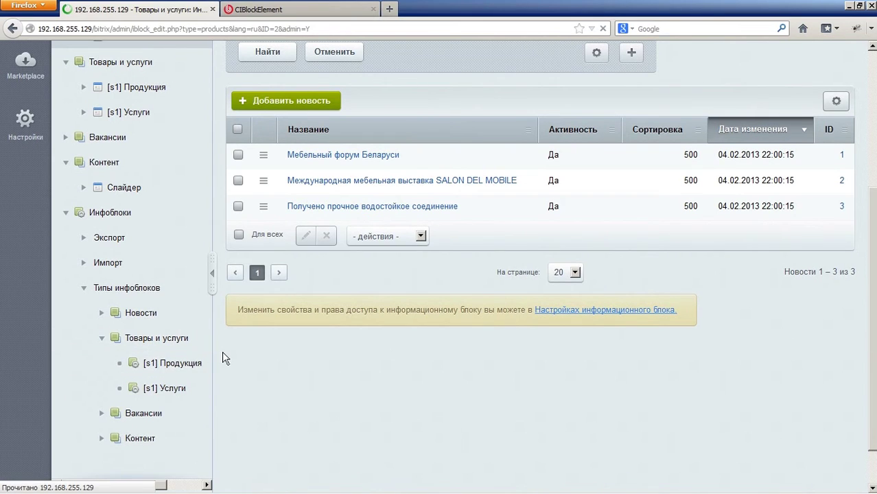
Step: Examine the information block's general settings: symbolic code, name, the page URL templates and the search indexing options
scroll(521, 271, "down", 3)
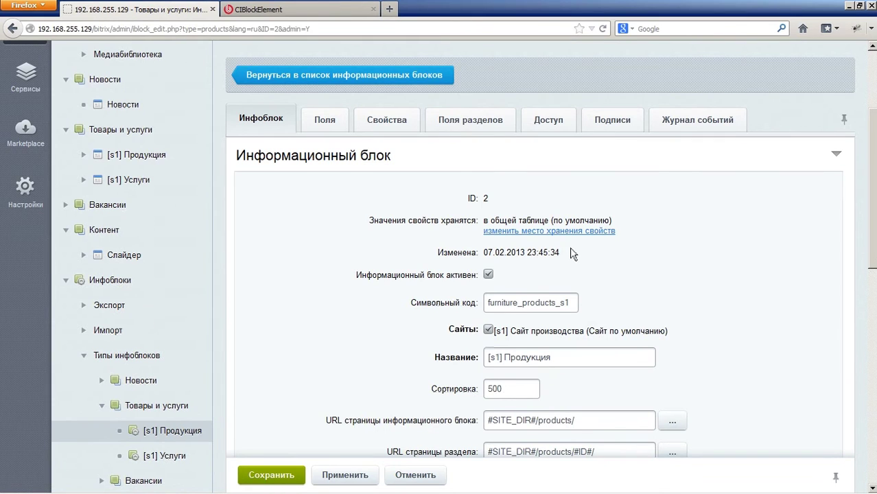
scroll(573, 253, "down", 1)
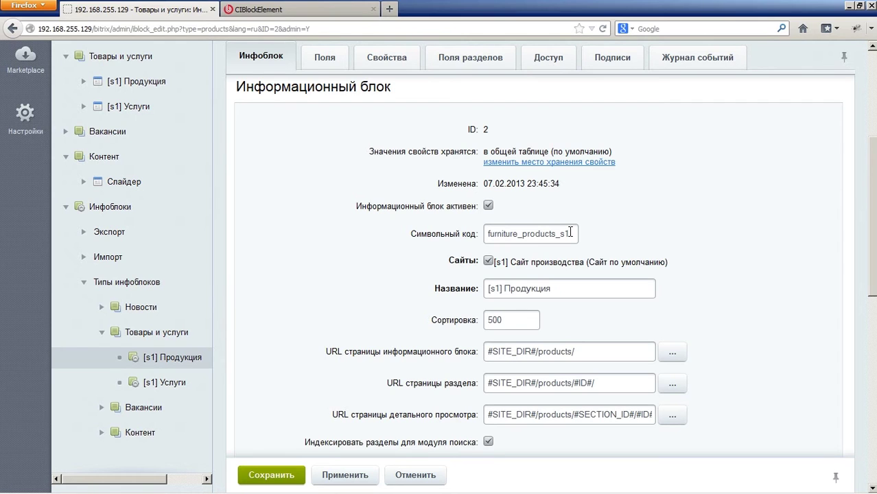
left_click_drag(572, 234, 443, 240)
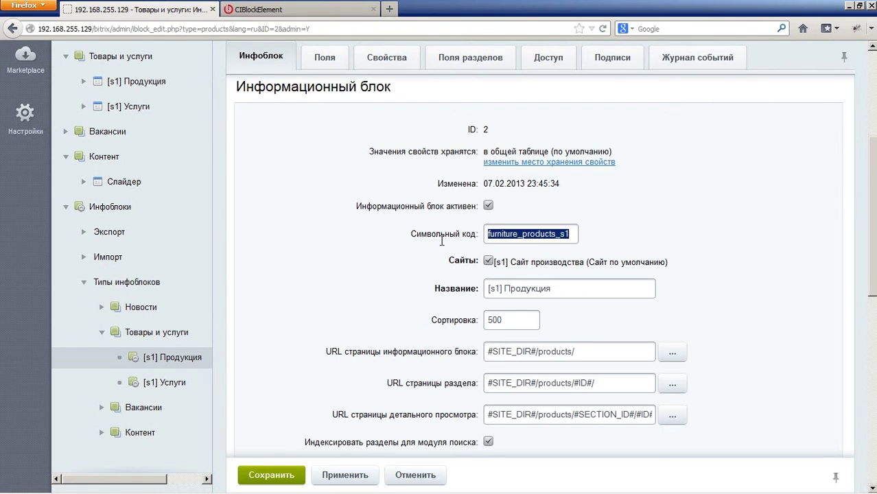
left_click(726, 236)
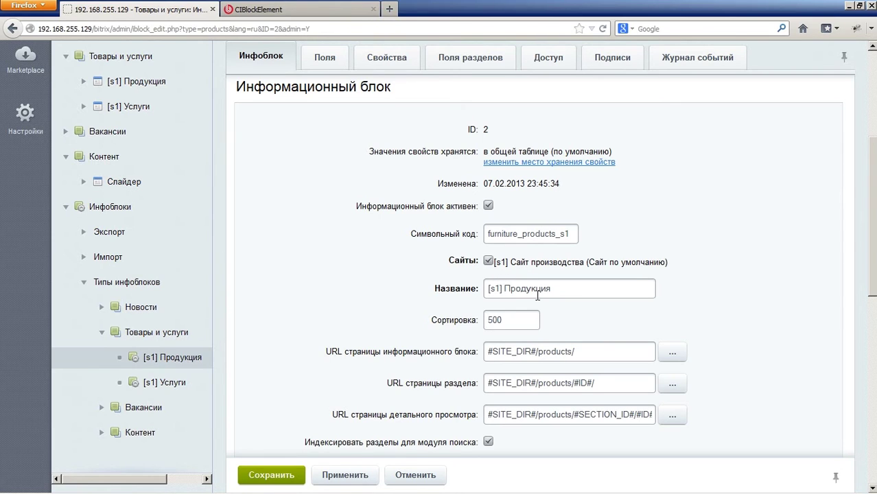
left_click_drag(569, 290, 484, 289)
scroll(568, 298, "down", 2)
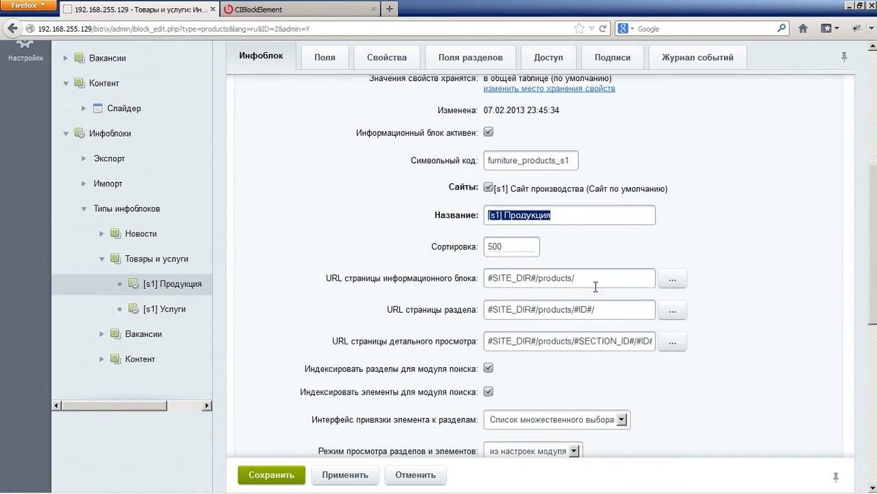
left_click(598, 284)
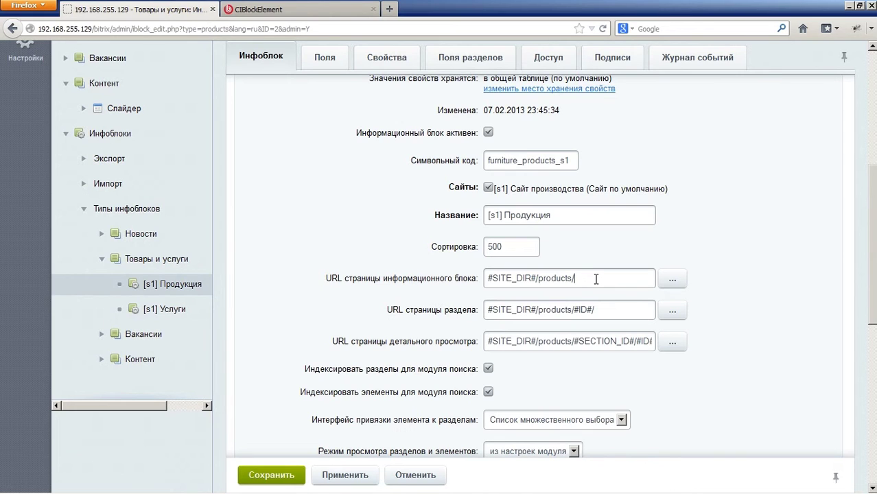
left_click_drag(615, 309, 542, 307)
left_click(563, 306)
left_click(617, 340)
scroll(617, 341, "down", 3)
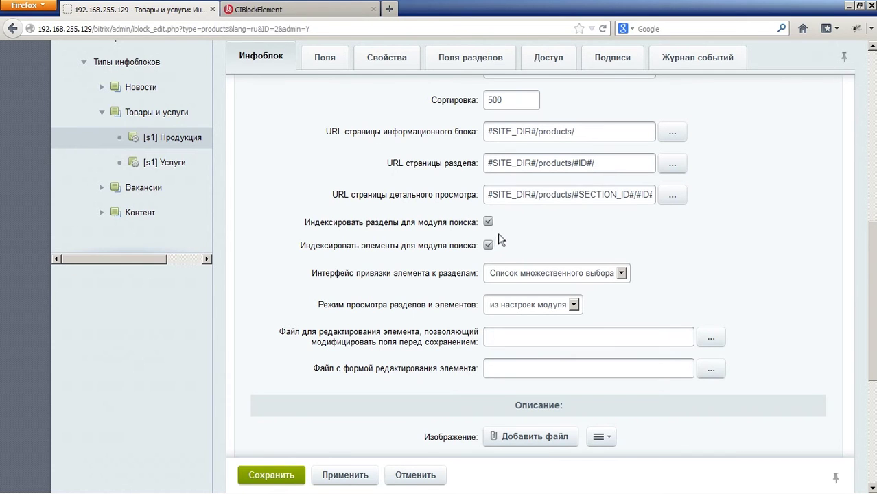
scroll(481, 206, "up", 5)
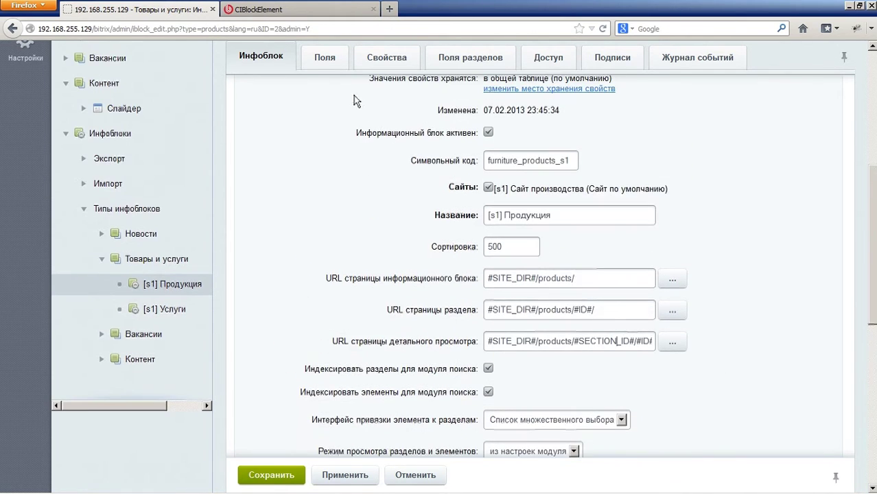
Step: Examine the information block's element fields and the list of element properties with their types and codes
left_click(338, 68)
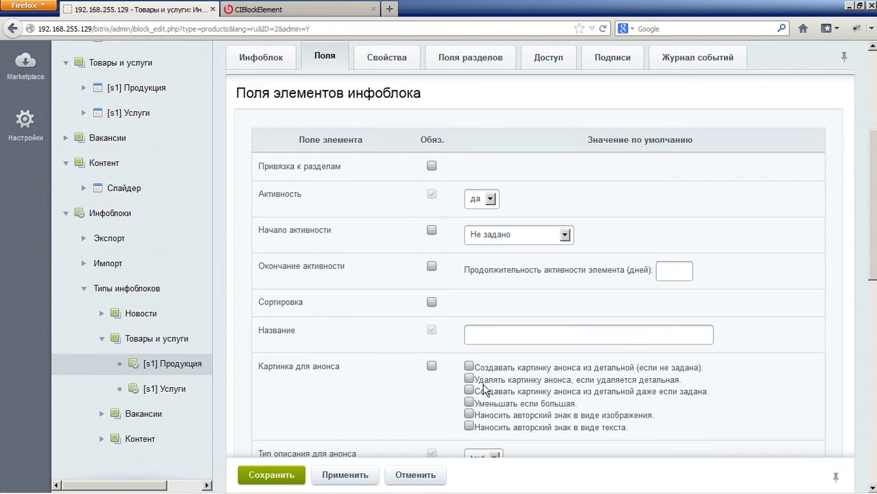
left_click(383, 61)
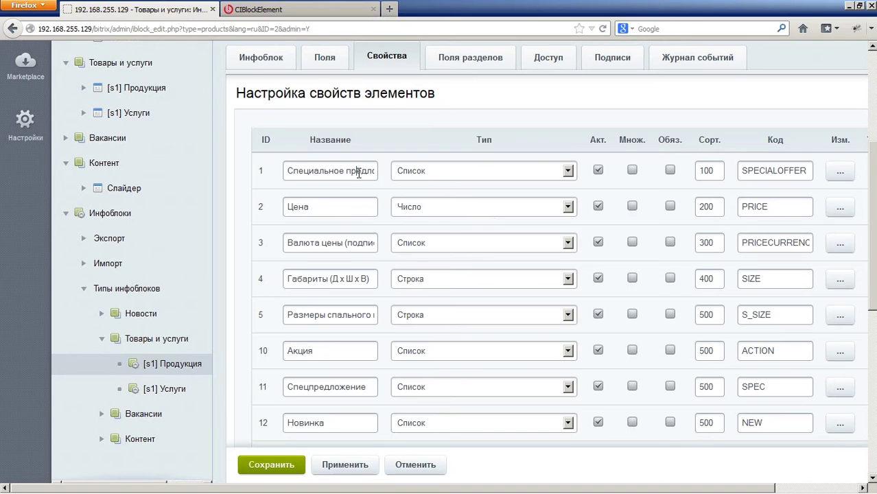
left_click(334, 344)
left_click(337, 424)
left_click_drag(426, 489, 501, 490)
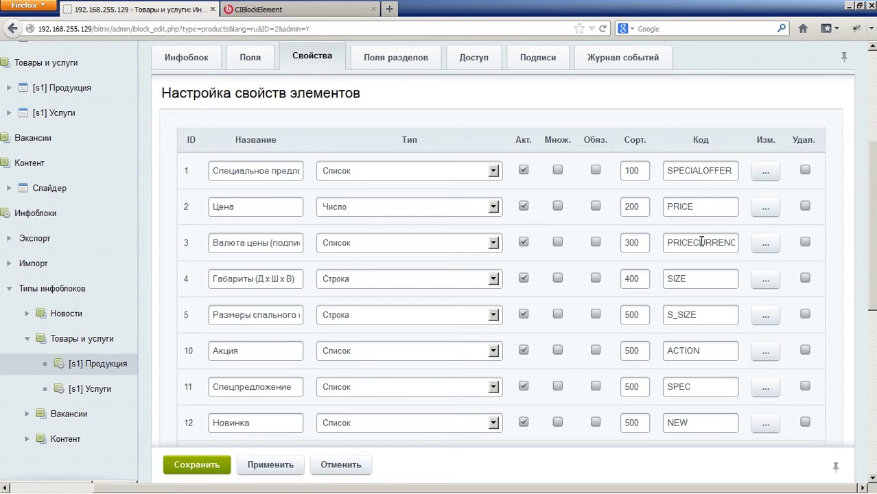
scroll(711, 248, "down", 2)
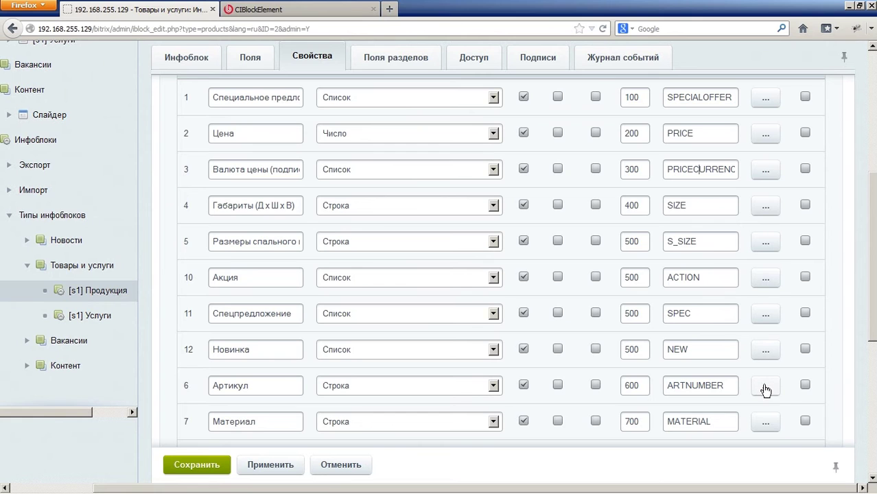
Step: Enable the filter field on the element list page for the Артикул property and save the property's settings
left_click_drag(258, 384, 214, 385)
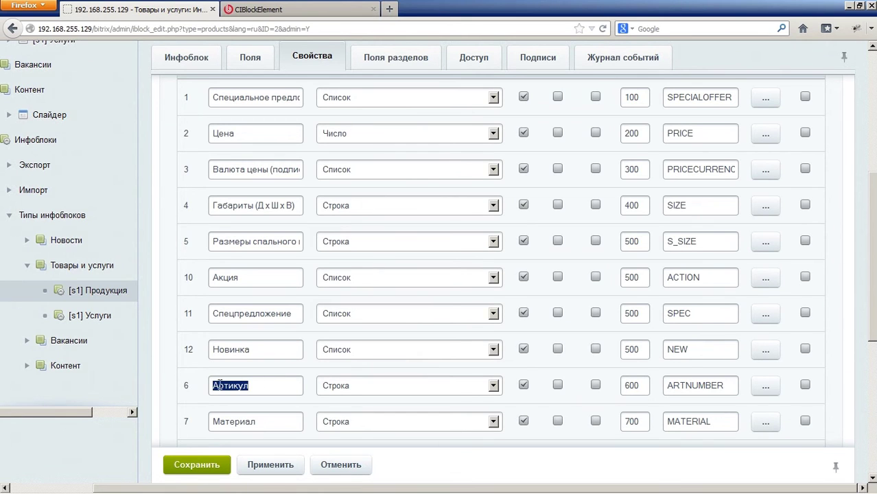
left_click(768, 386)
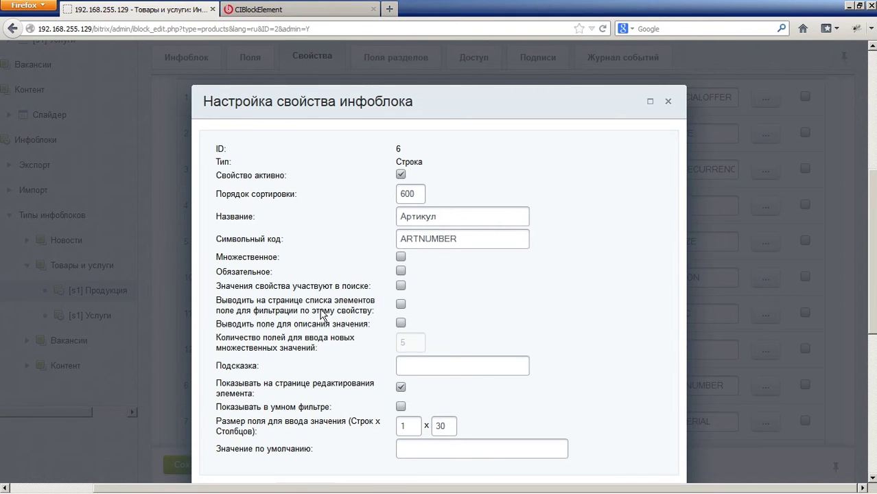
left_click(401, 305)
scroll(256, 430, "down", 4)
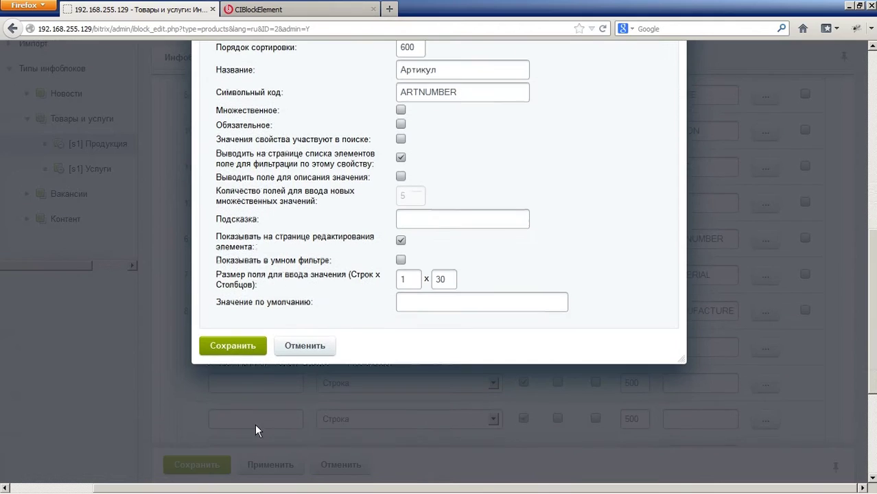
left_click(260, 348)
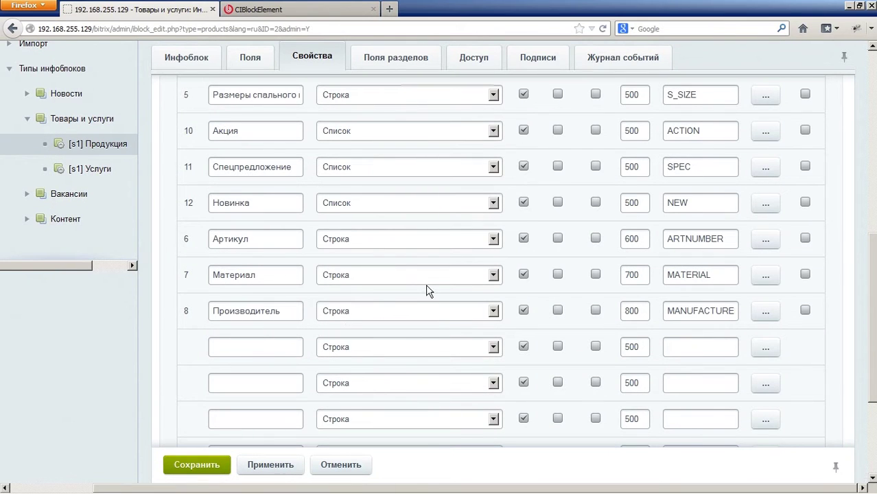
Step: Examine the section fields and the access rights, including the access levels available for all users
scroll(428, 289, "up", 4)
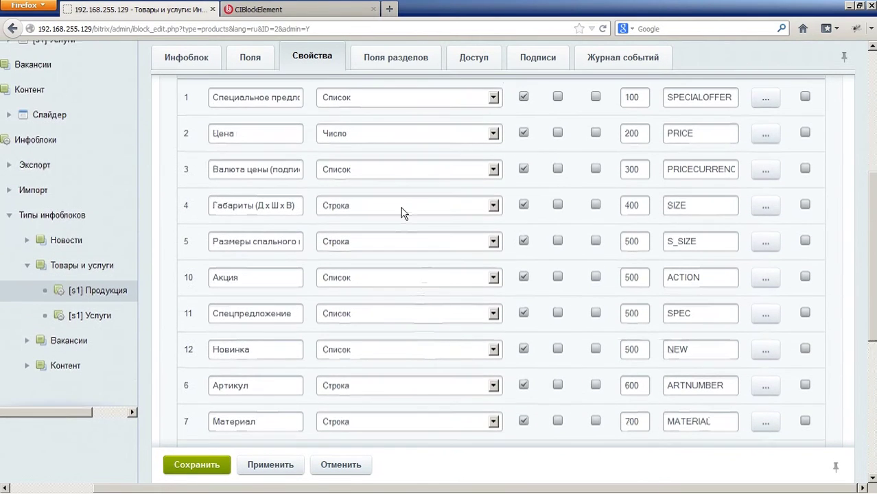
scroll(403, 213, "up", 3)
left_click(407, 121)
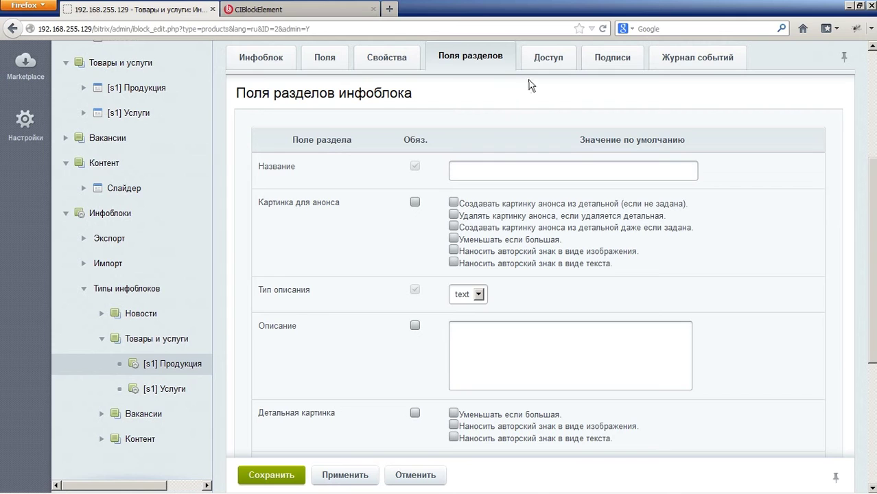
left_click(563, 68)
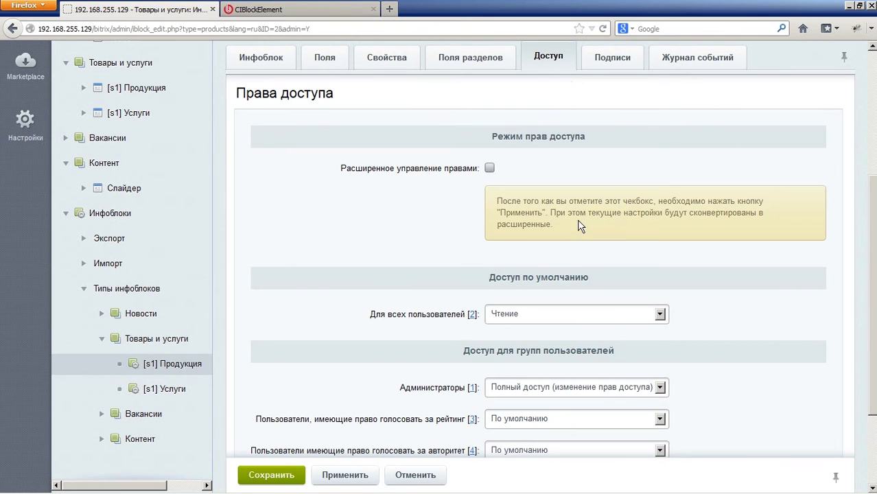
left_click(571, 319)
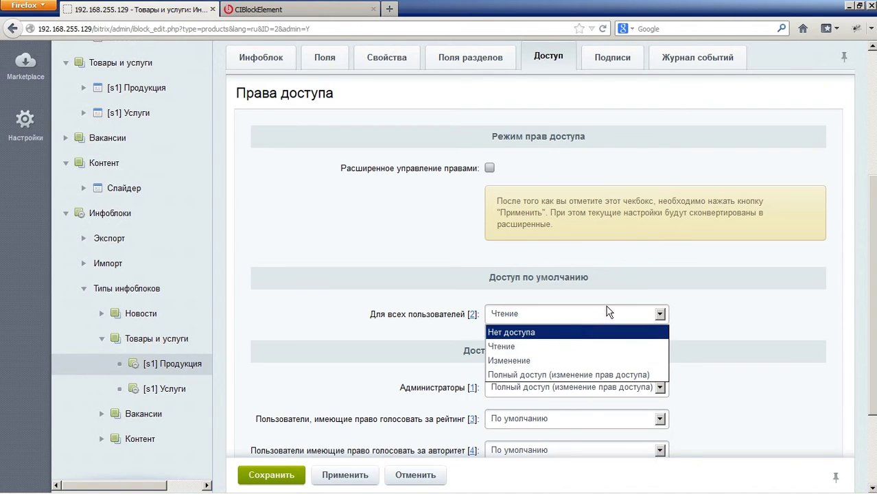
left_click(686, 277)
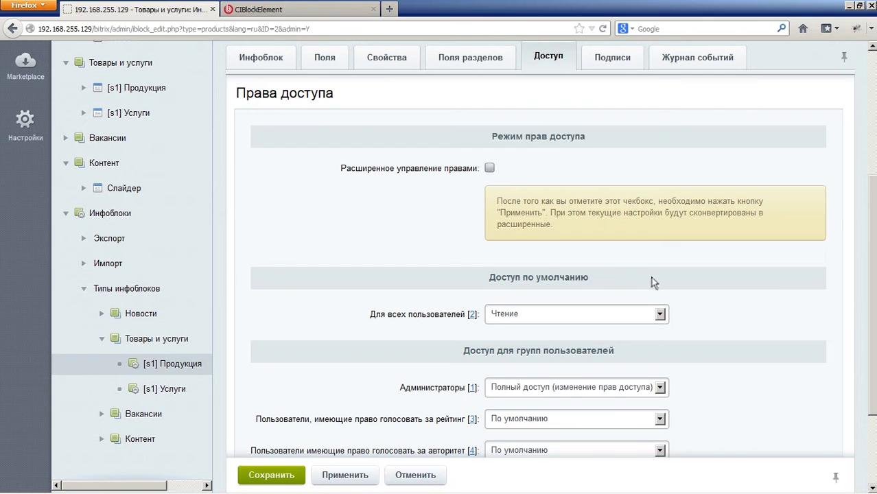
Step: Change the Элемент caption of the information block to "Товар"
left_click(615, 61)
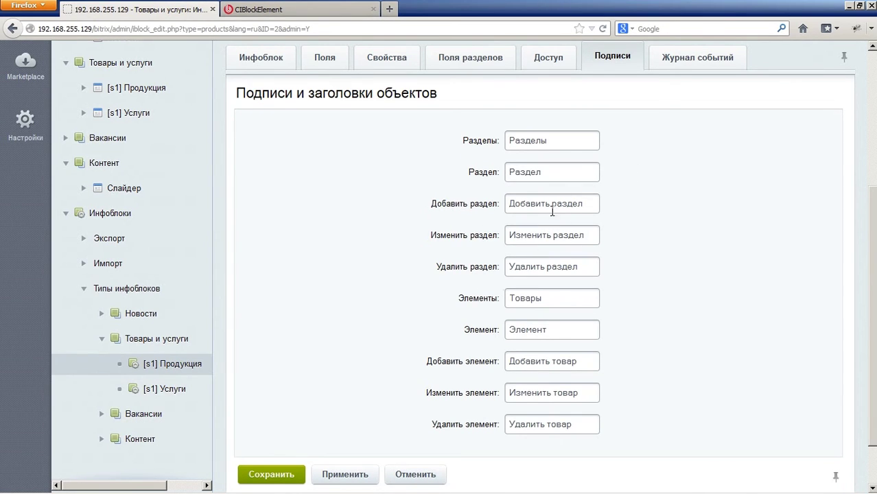
double_click(539, 330)
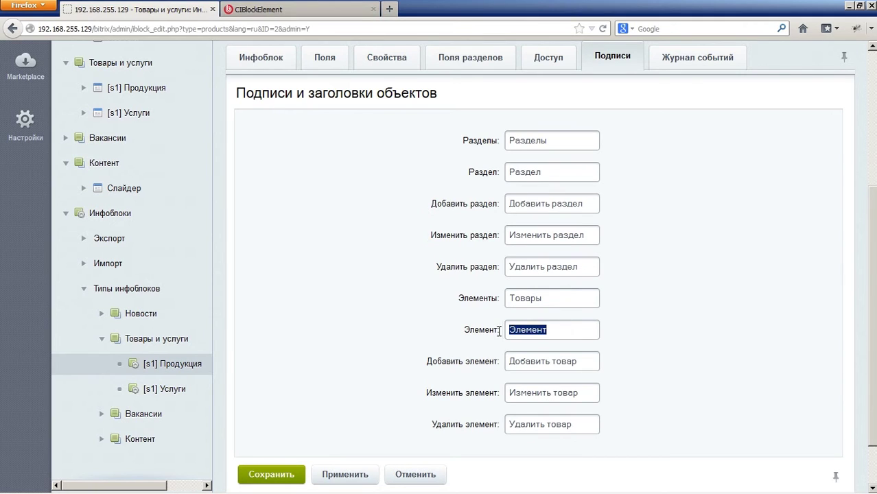
type("N")
type("овар")
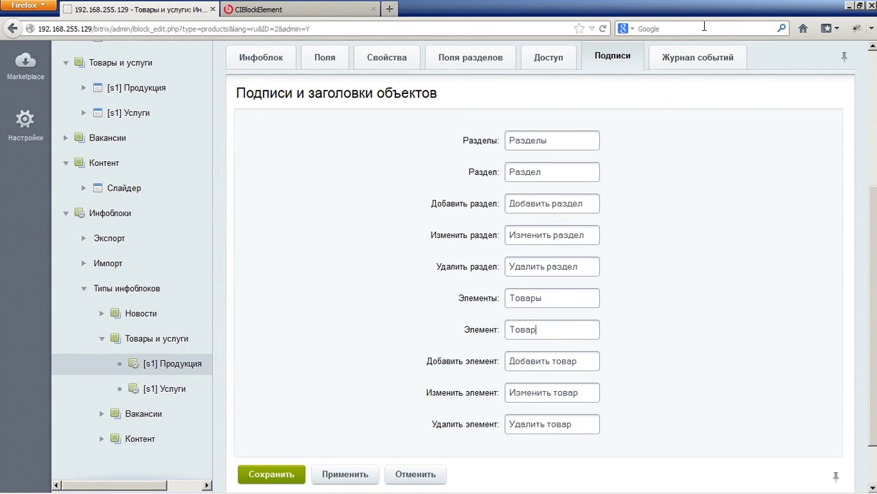
Step: Review the event log recording options and return to the information block's general settings
left_click(697, 55)
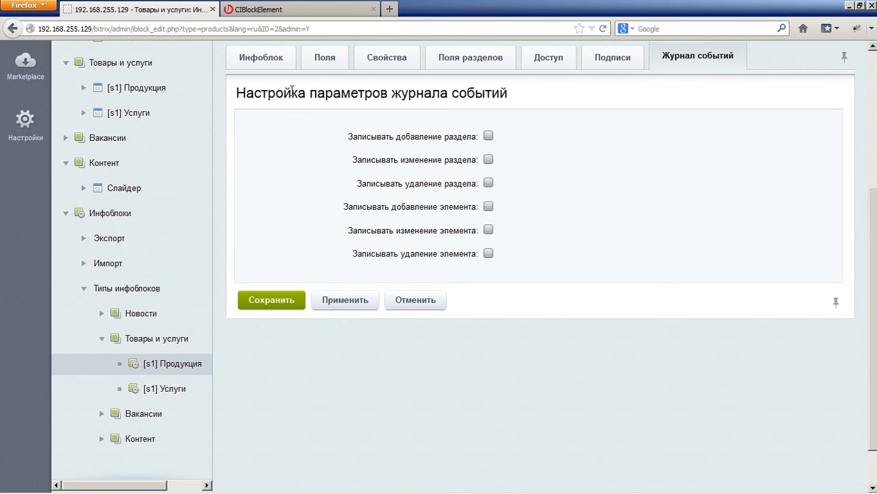
left_click(278, 69)
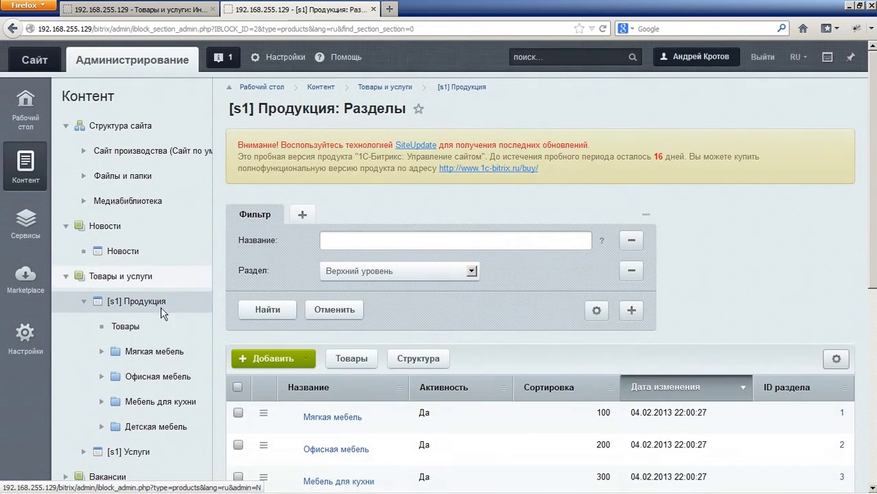
Step: Open the Товары list of the [s1] Продукция information block and check which list options are available
left_click(154, 328)
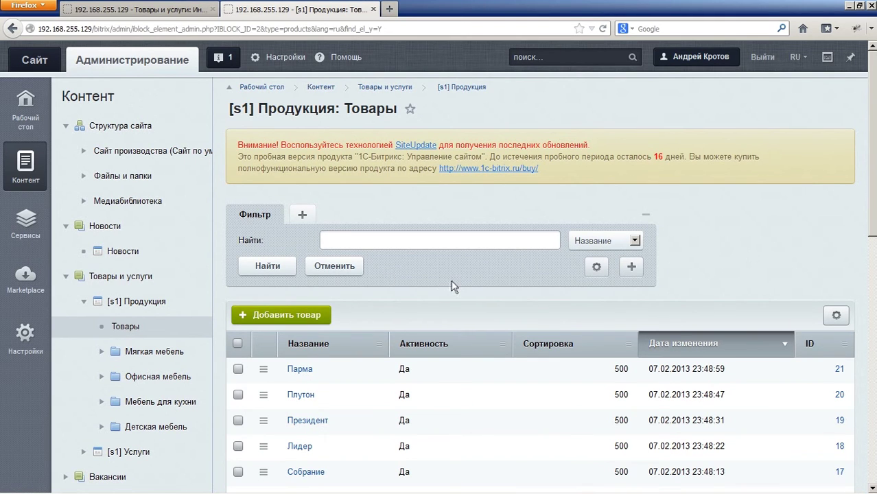
scroll(452, 286, "down", 4)
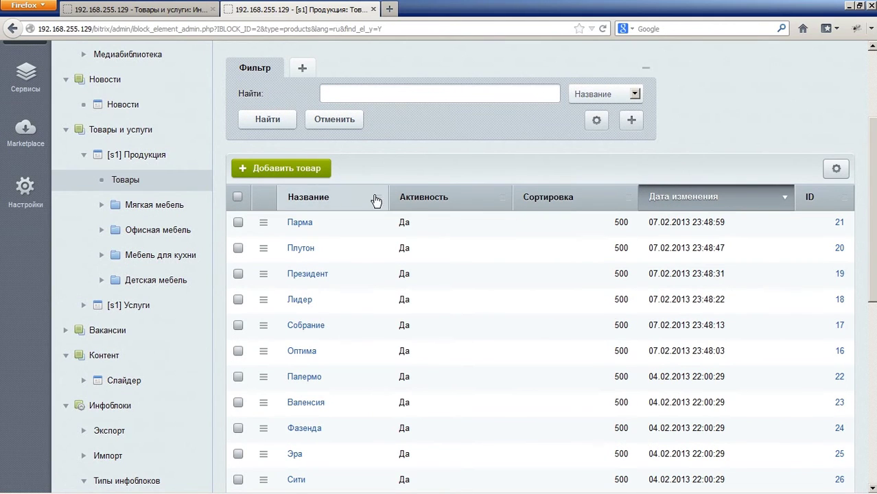
left_click(839, 172)
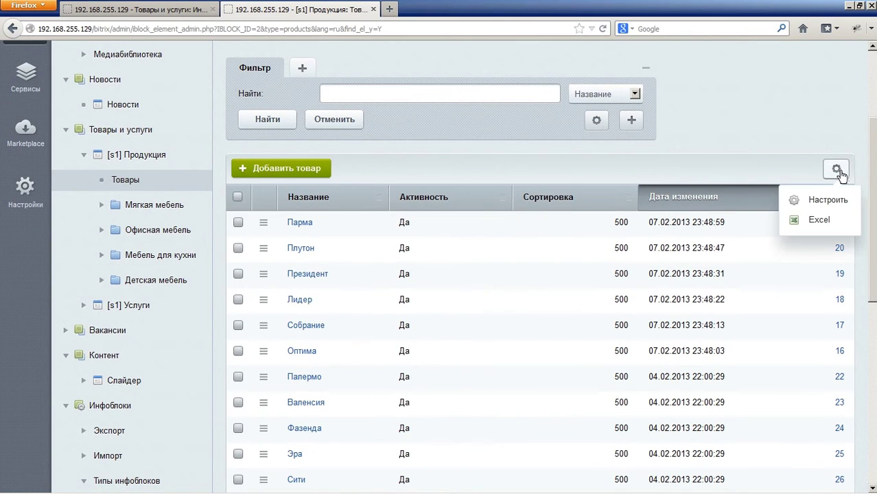
left_click(785, 120)
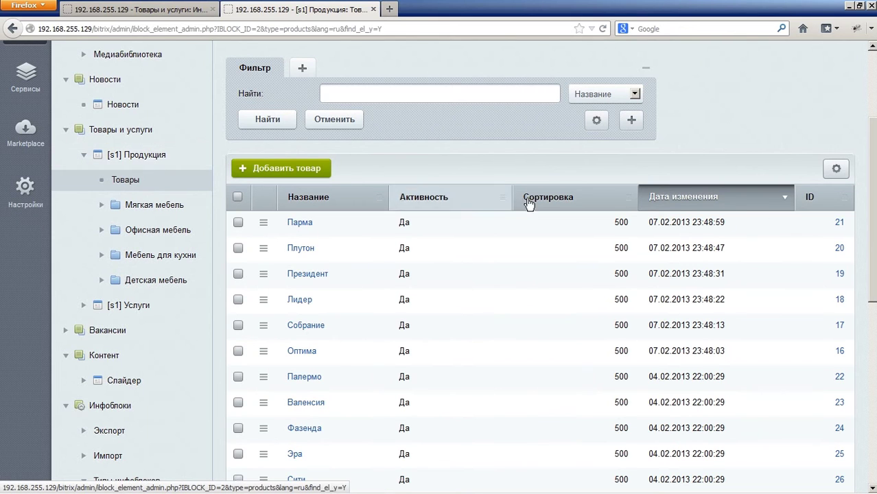
Step: Add the Артикул and Материал columns to the product list and save the list settings
left_click(839, 171)
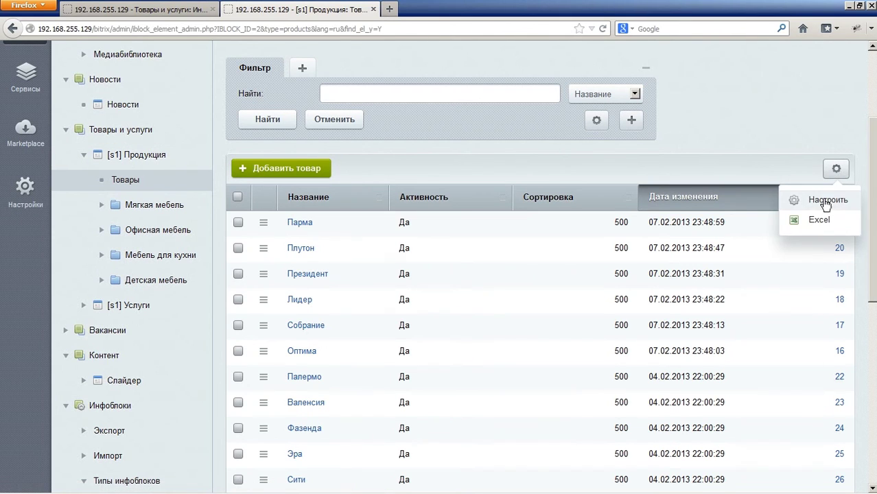
left_click(824, 200)
left_click_drag(383, 200, 382, 298)
left_click(309, 285)
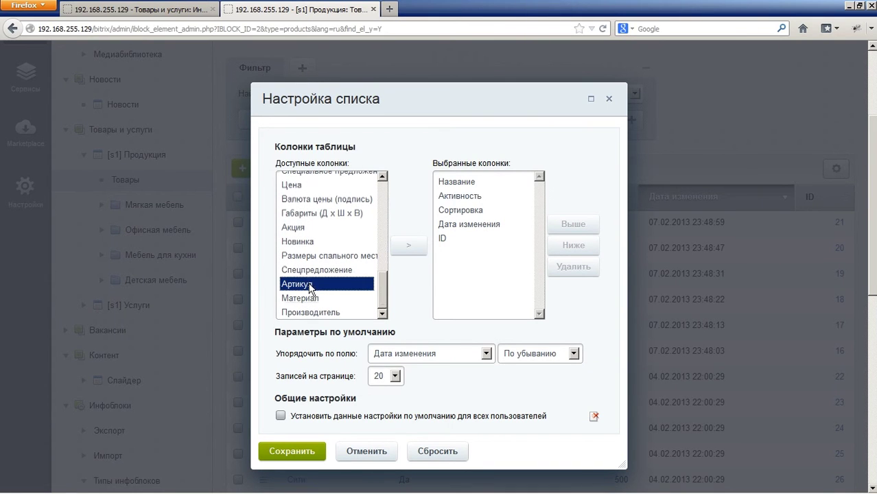
left_click(408, 245)
left_click(334, 298)
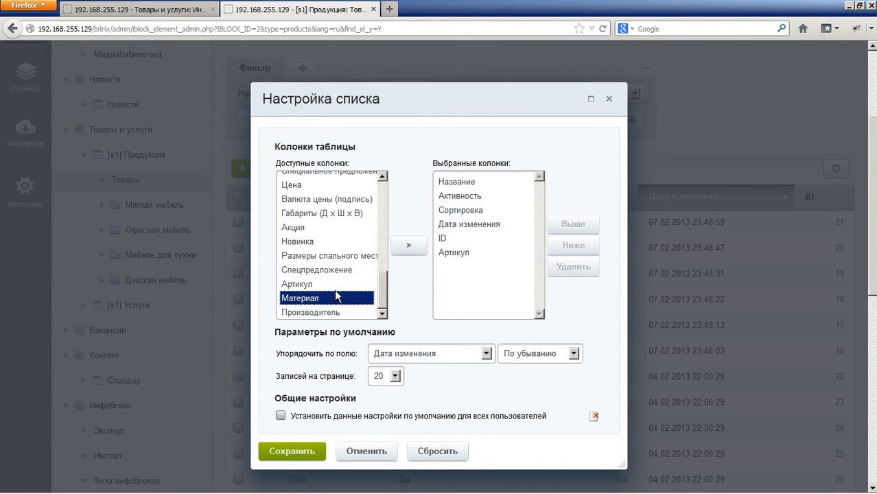
left_click(407, 247)
left_click(302, 453)
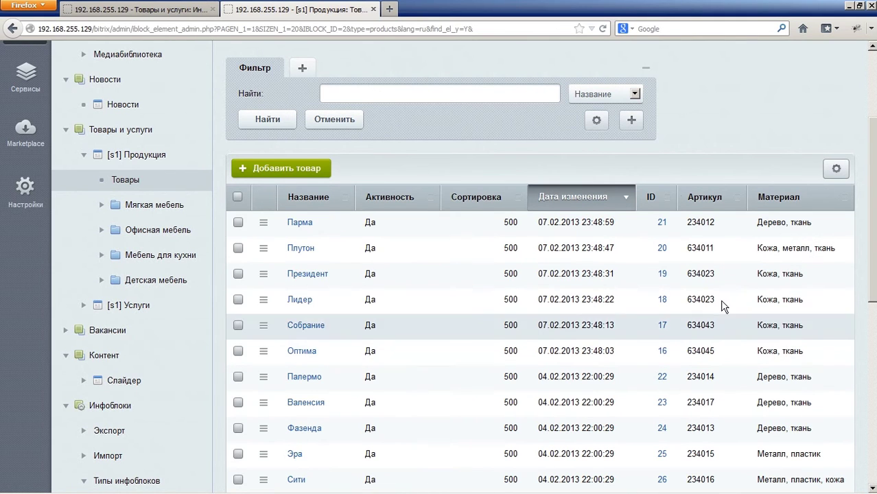
Step: Add the Артикул condition to the product list filter
scroll(516, 146, "up", 1)
scroll(516, 151, "up", 2)
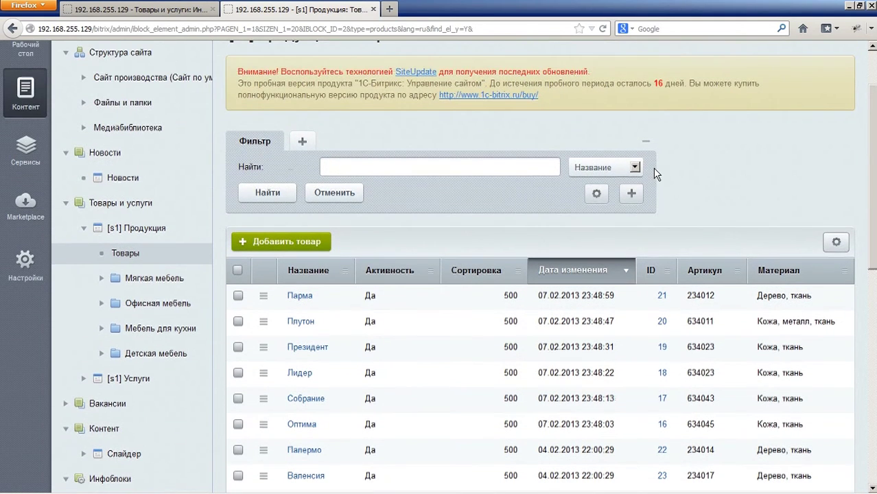
left_click(635, 200)
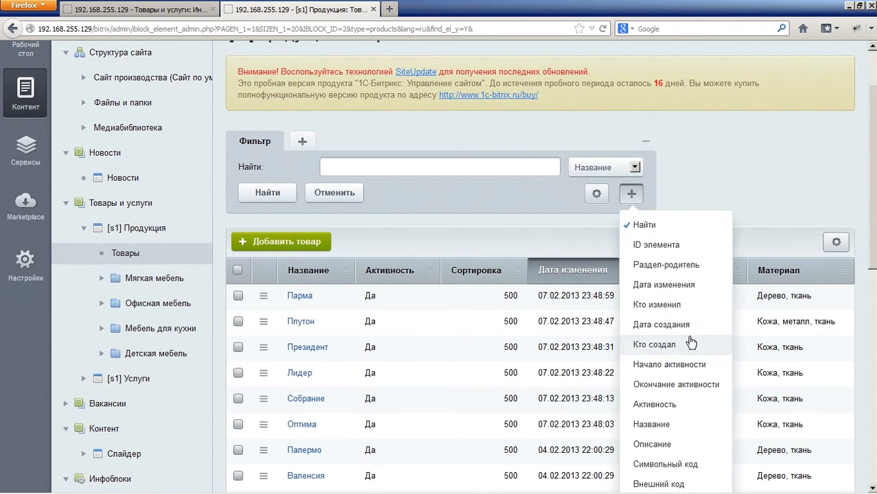
scroll(690, 343, "down", 2)
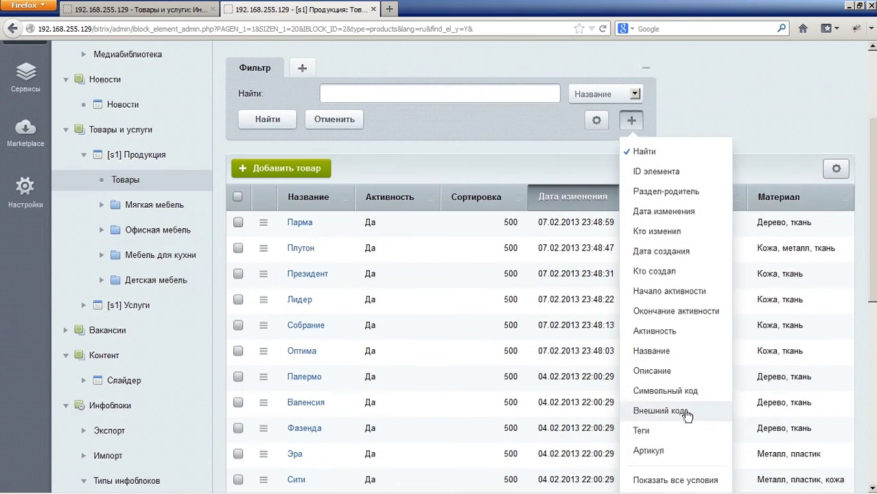
left_click(648, 451)
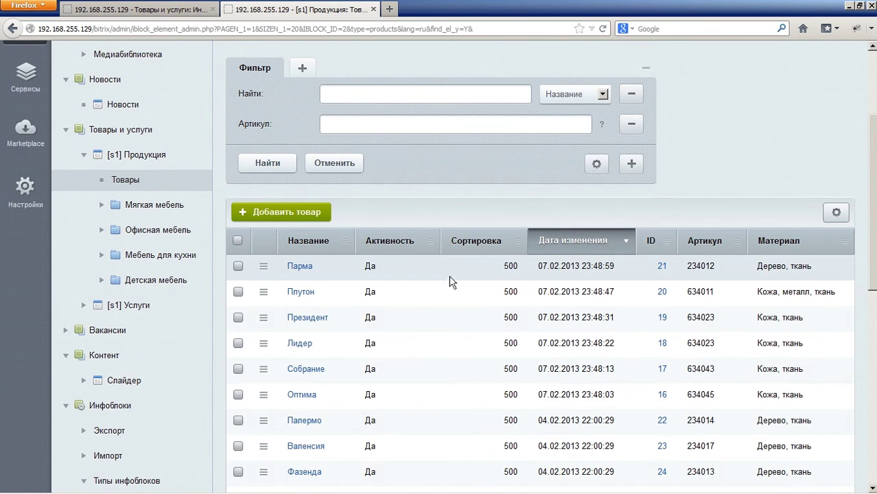
Step: Filter the product list by the Артикул value 234013
scroll(738, 281, "down", 4)
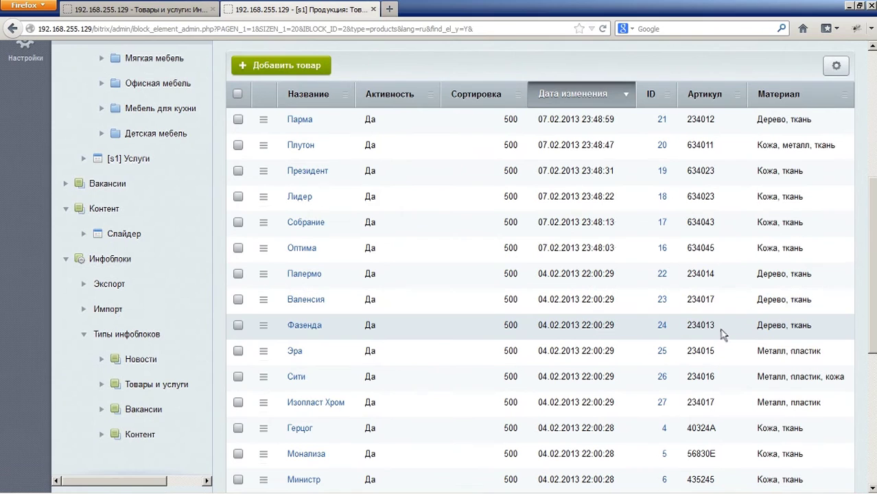
left_click_drag(720, 329, 691, 327)
scroll(298, 123, "up", 4)
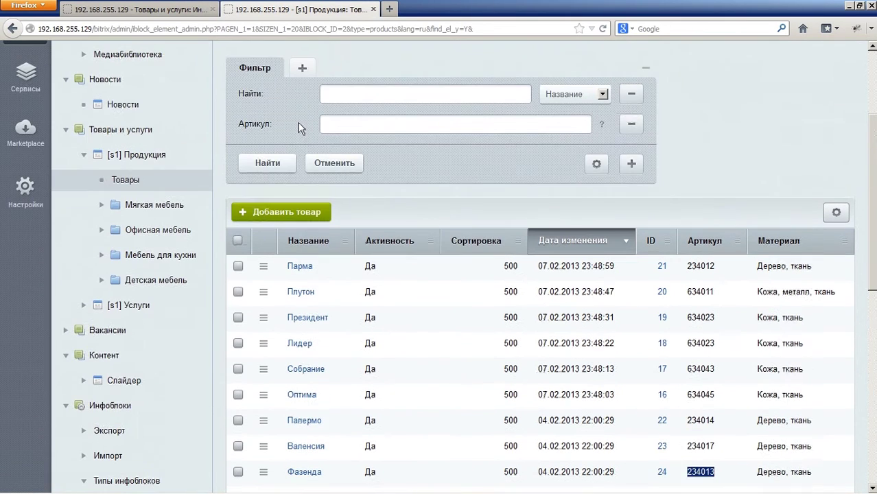
left_click(349, 124)
type("234013")
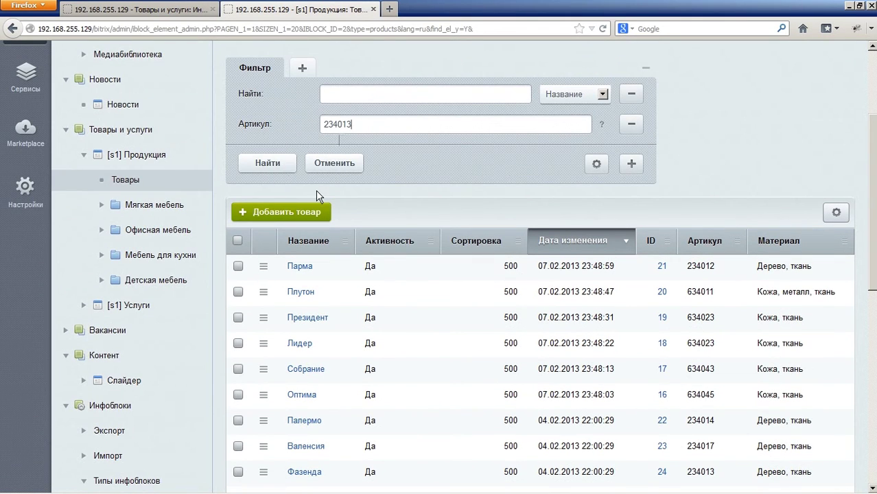
left_click(277, 164)
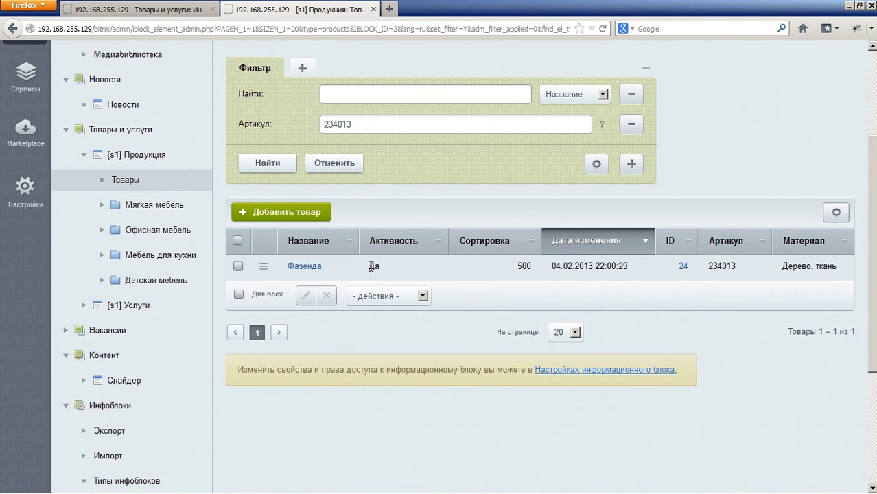
double_click(724, 265)
left_click(741, 176)
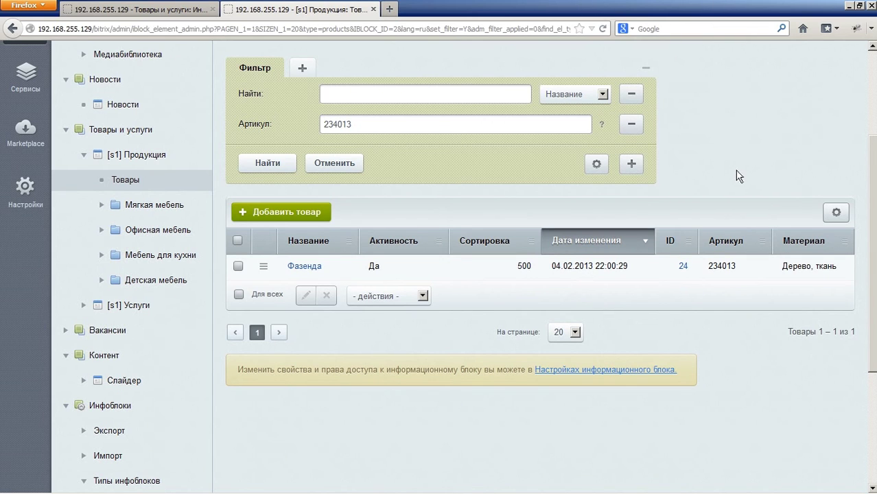
Step: Open the Фазенда product for editing and examine its general fields and property values
left_click(307, 268)
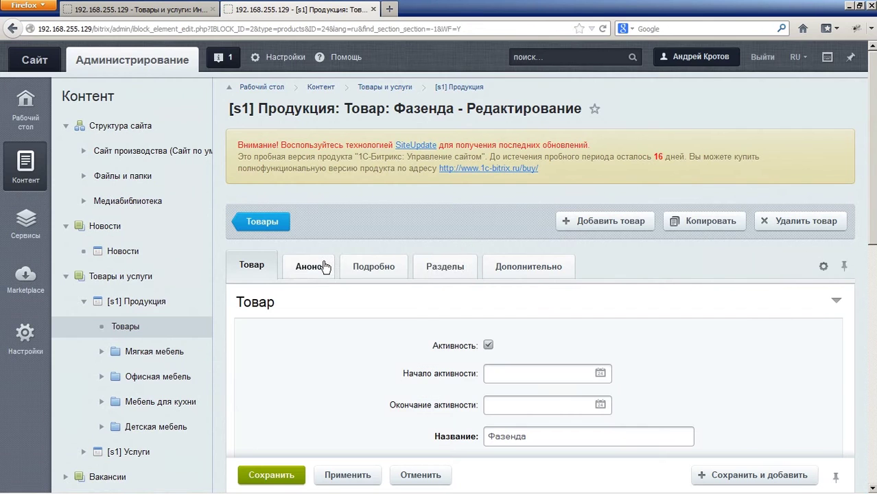
scroll(448, 265, "down", 3)
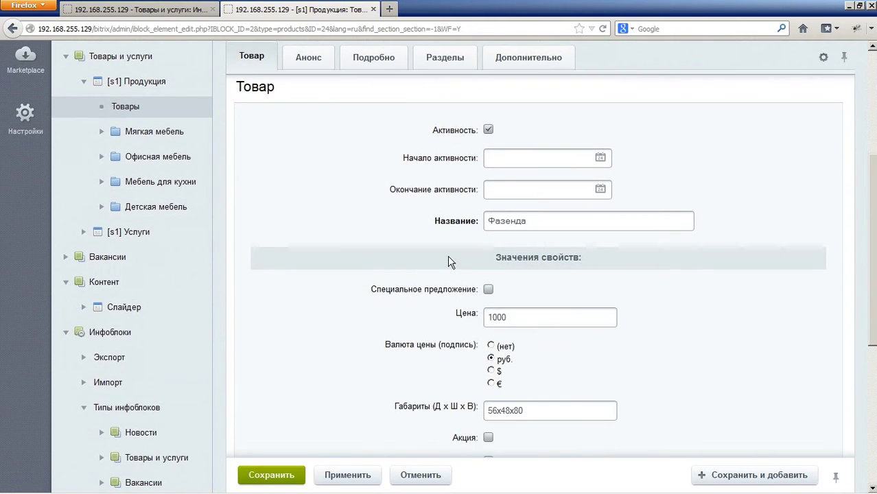
scroll(449, 263, "up", 3)
scroll(464, 259, "down", 3)
scroll(855, 234, "up", 2)
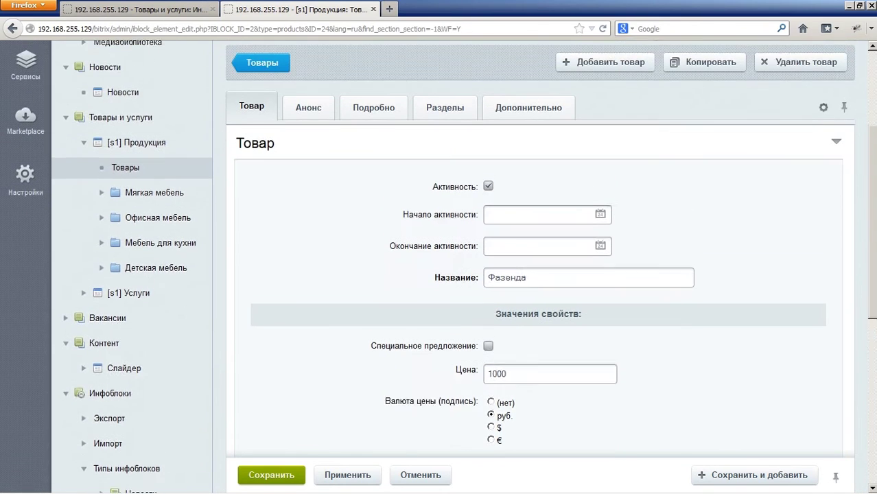
scroll(241, 172, "up", 2)
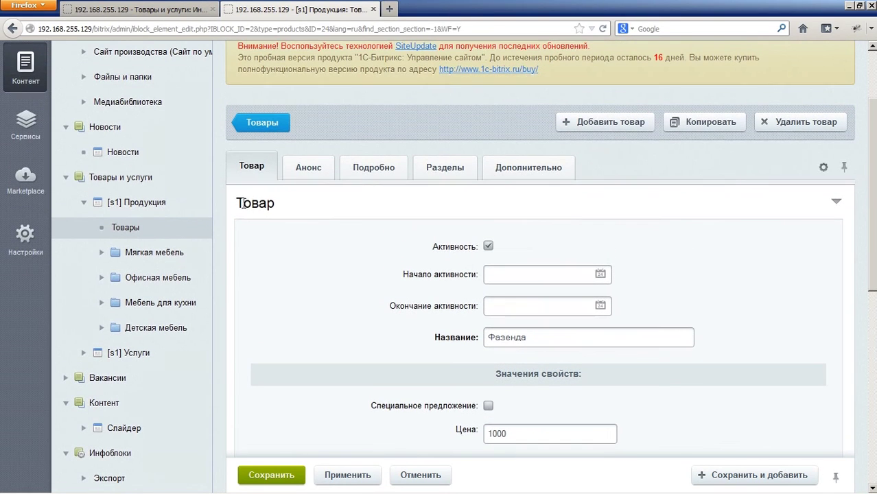
Step: Check the Товар caption in the form heading and page title, and review the form's layout
left_click_drag(243, 203, 280, 208)
left_click(302, 194)
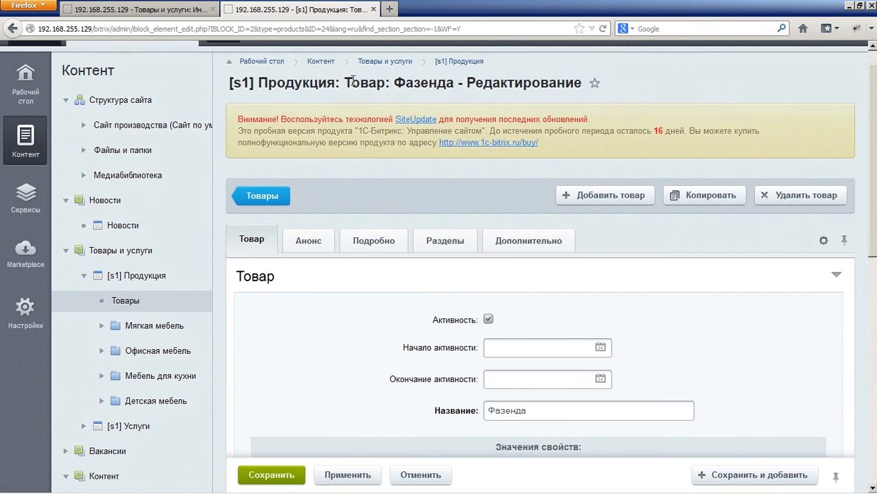
left_click_drag(350, 82, 388, 84)
left_click(384, 107)
scroll(382, 233, "down", 3)
scroll(777, 228, "up", 2)
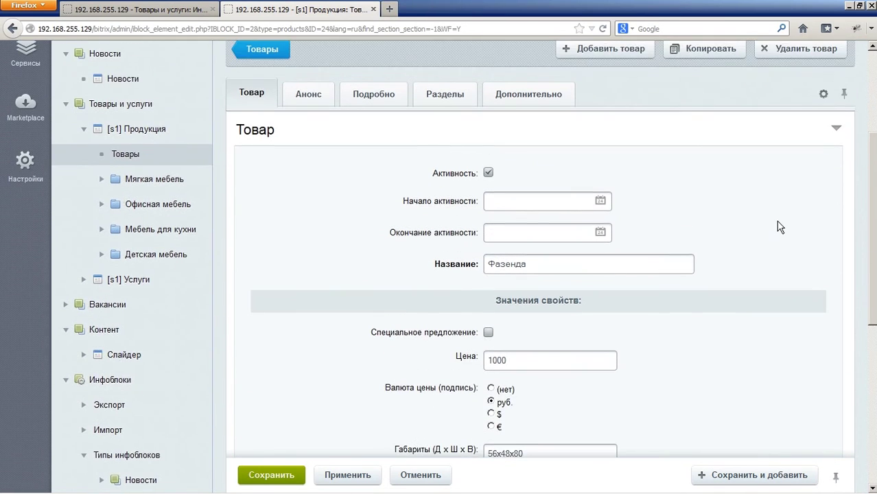
scroll(777, 228, "up", 1)
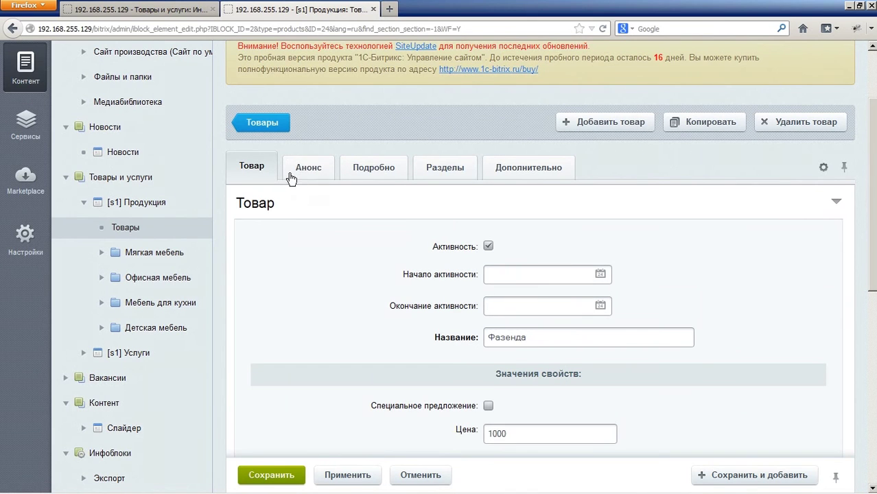
Step: Open the edit form's settings and remove the Анонс, Подробно, Разделы and Дополнительно tabs from the form
left_click(823, 167)
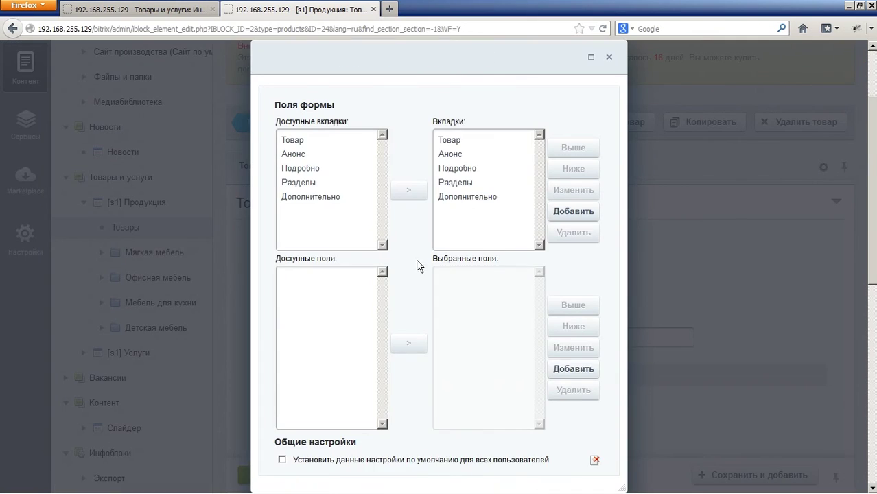
left_click(457, 155)
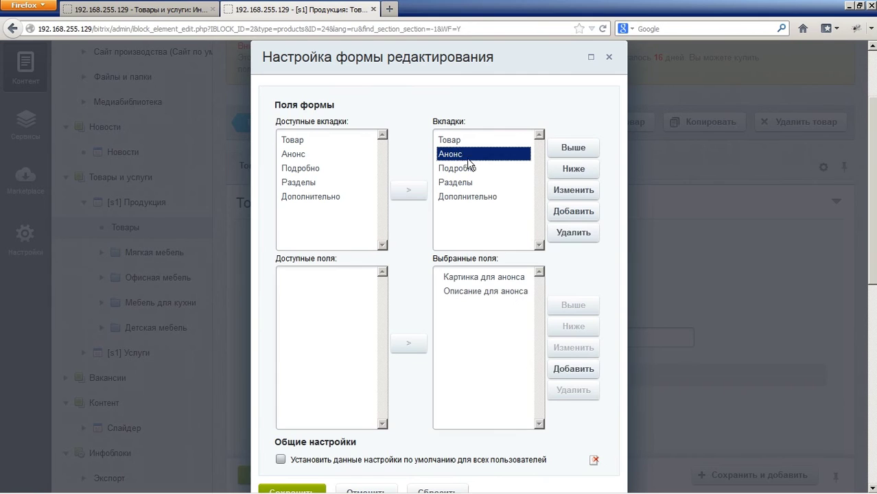
left_click(573, 232)
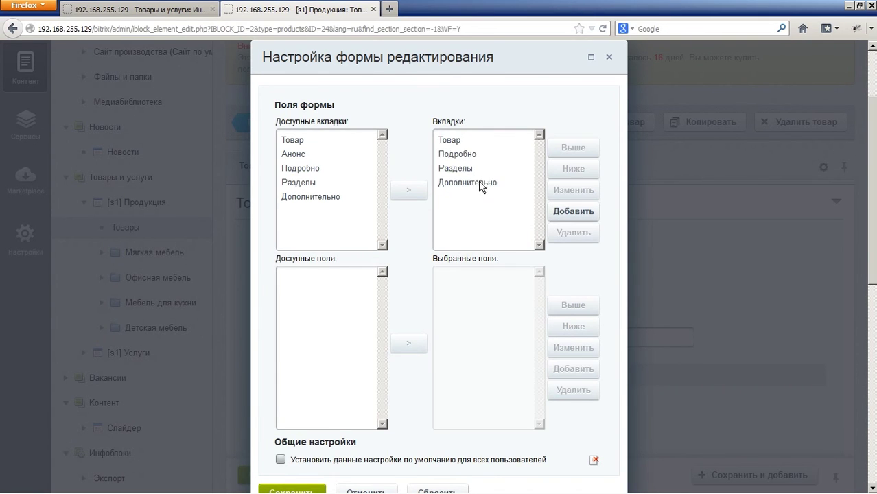
left_click(479, 155)
left_click(567, 231)
left_click(514, 155)
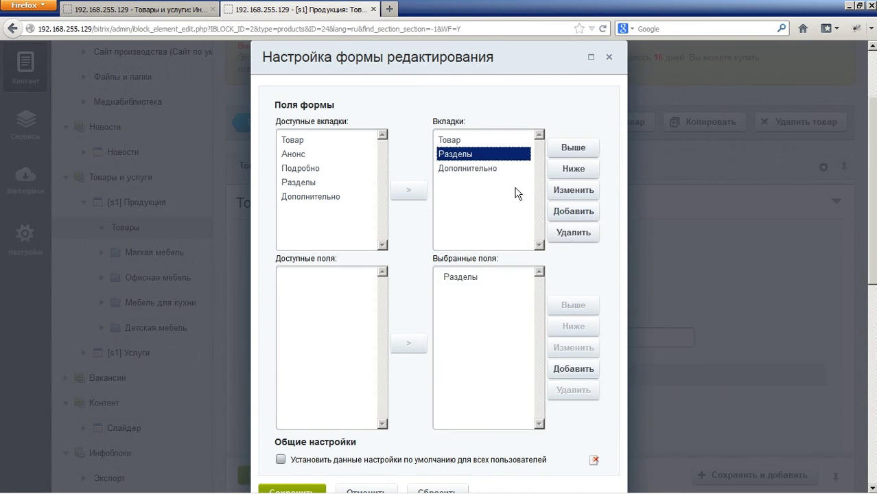
left_click(558, 232)
left_click(482, 155)
left_click(566, 234)
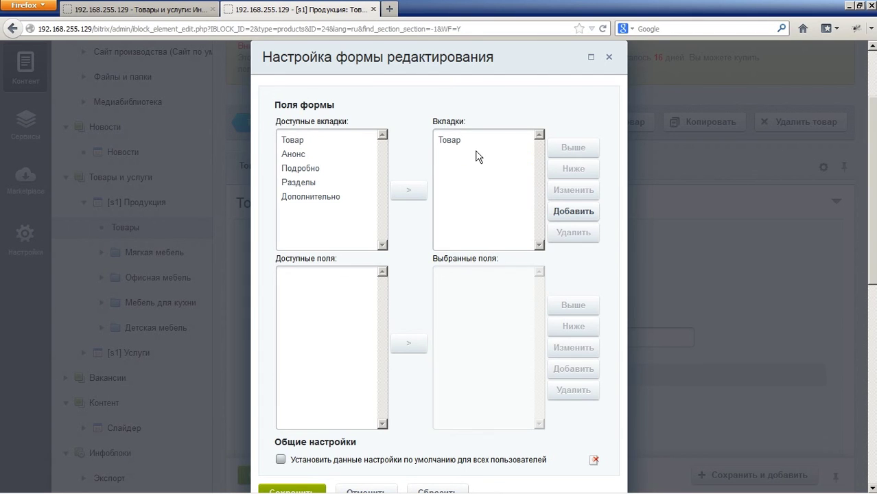
Step: Add the Разделы field to the form's Товар tab
left_click(476, 141)
left_click_drag(539, 306, 549, 282)
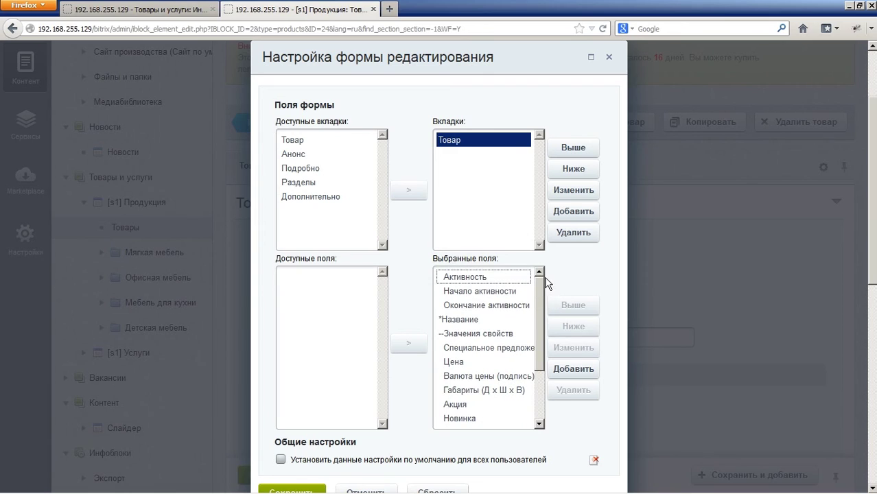
left_click(303, 196)
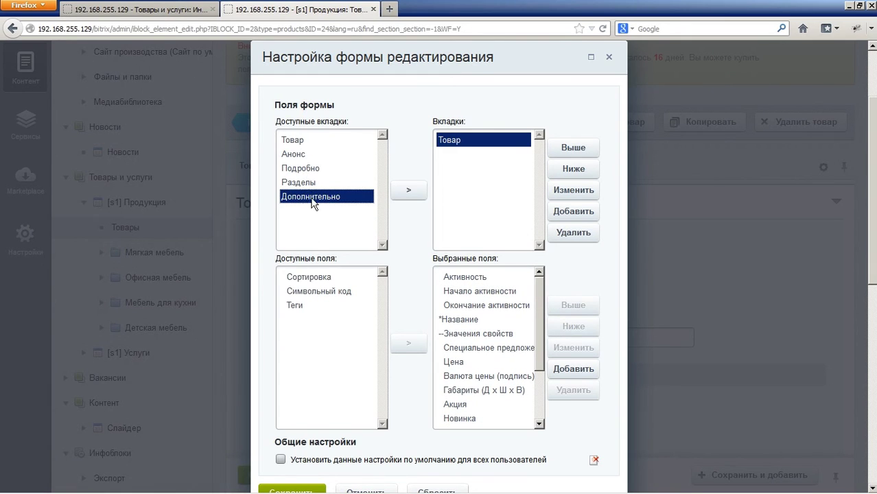
left_click(314, 184)
left_click(307, 278)
left_click(408, 342)
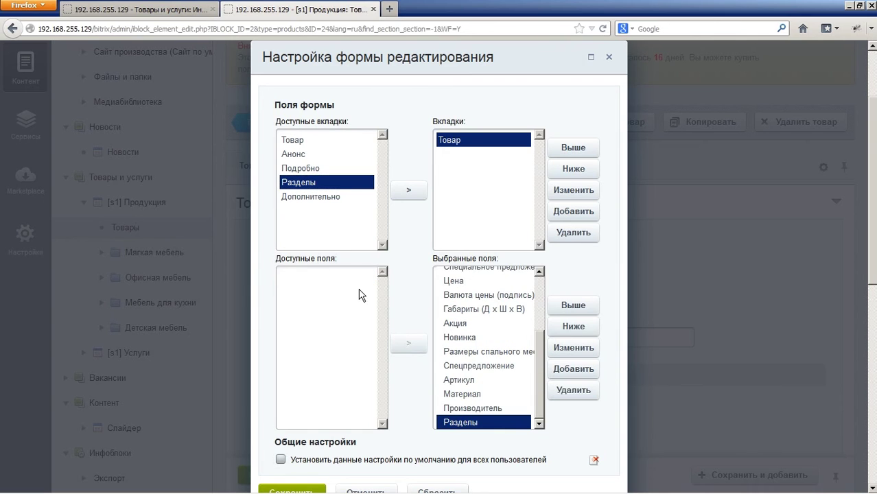
Step: Add the Сортировка and Символьный код fields from the Дополнительно group to the Товар tab
left_click(319, 197)
left_click(302, 277)
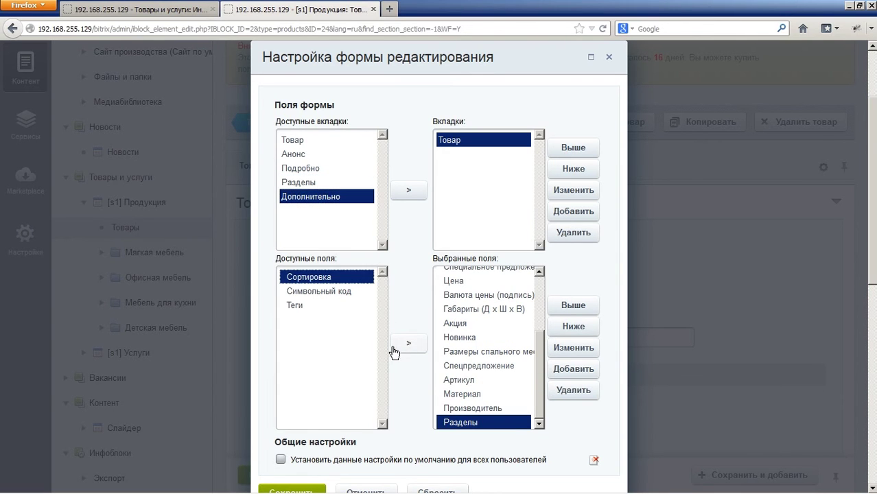
left_click(408, 343)
left_click(409, 343)
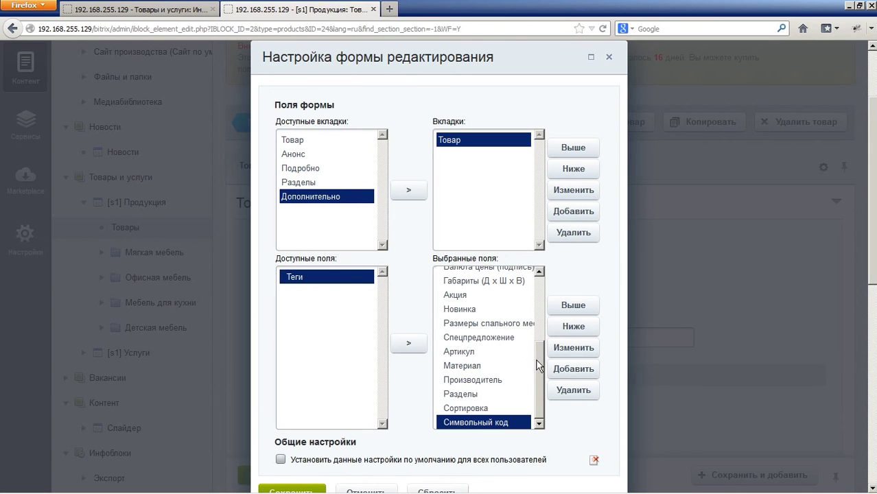
Step: Remove the Начало активности and Окончание активности fields from the form's Товар tab
left_click_drag(540, 362, 540, 292)
left_click(509, 291)
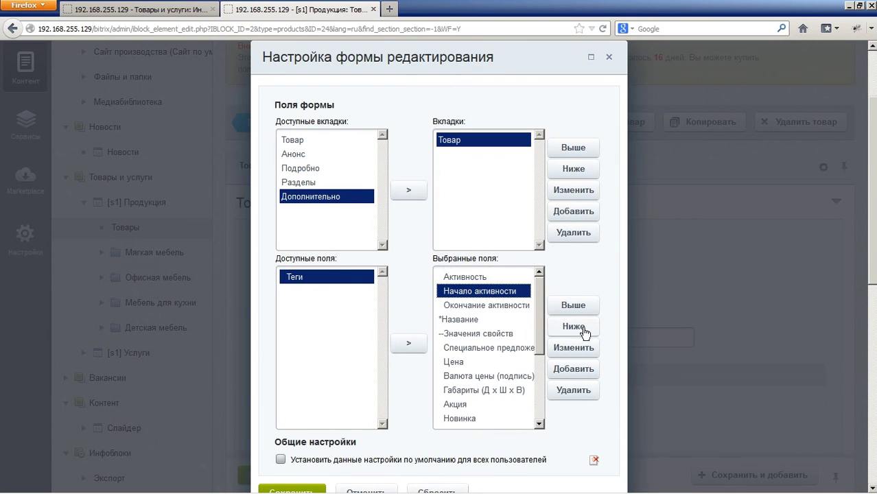
left_click(571, 390)
left_click(516, 291)
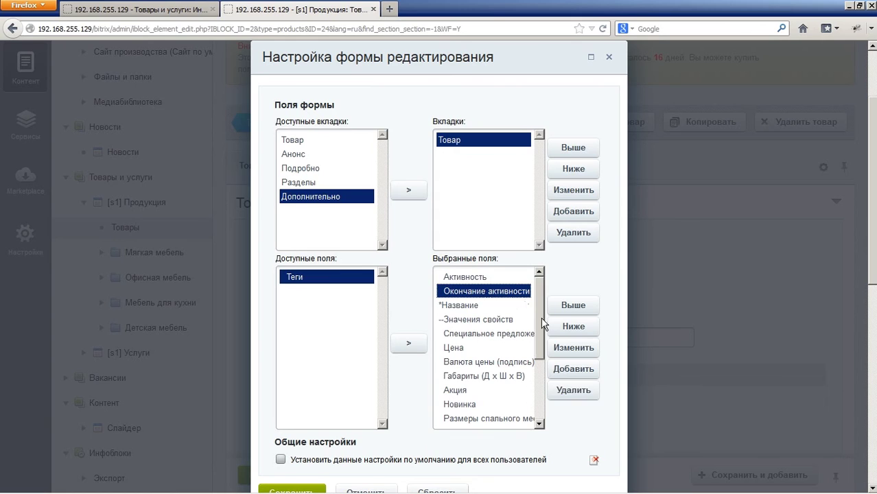
left_click(573, 389)
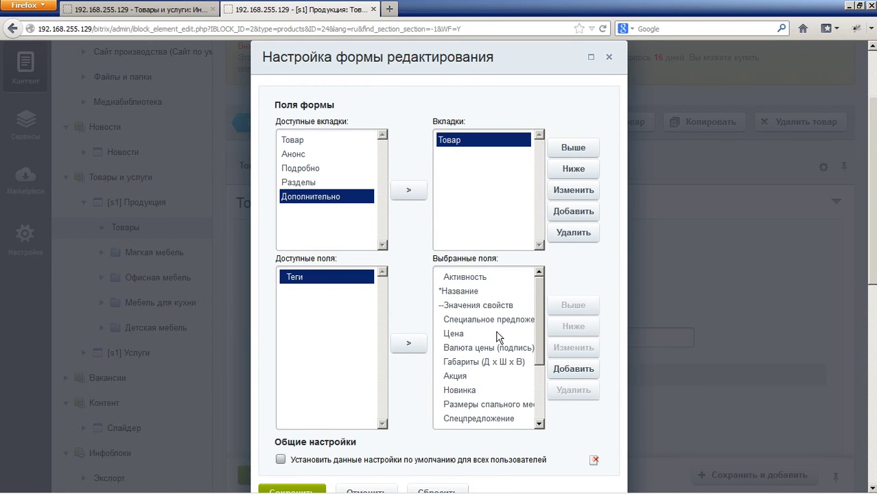
Step: Add a new form tab titled Описание
left_click(307, 181)
left_click(471, 190)
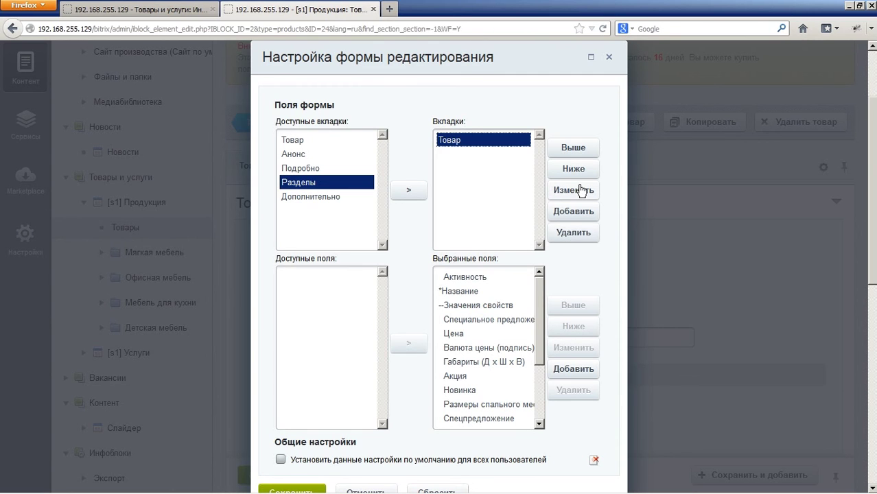
left_click(572, 213)
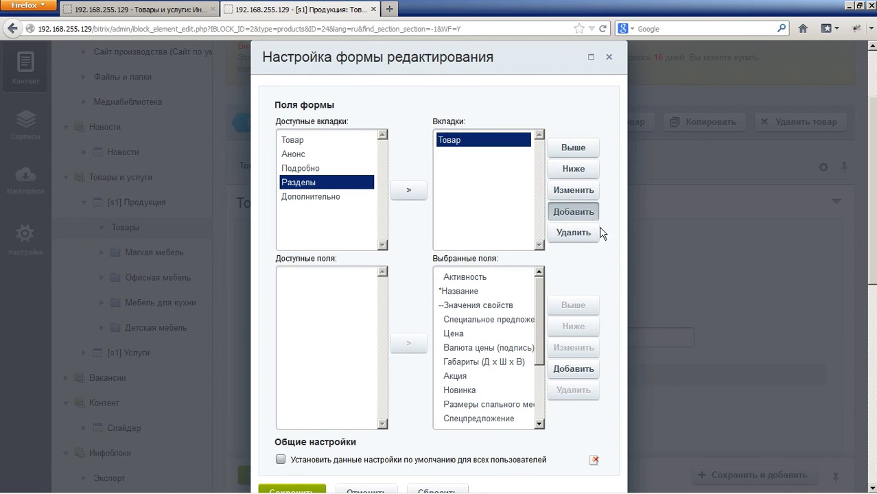
type("Описание")
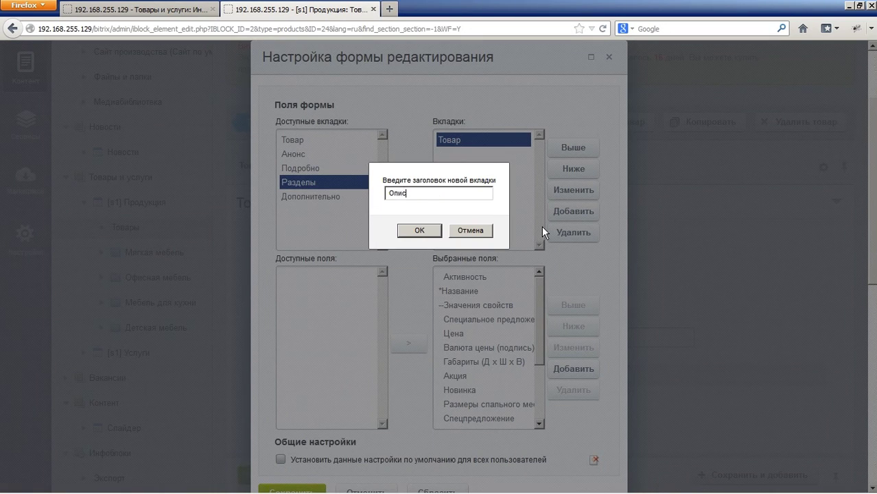
left_click(414, 231)
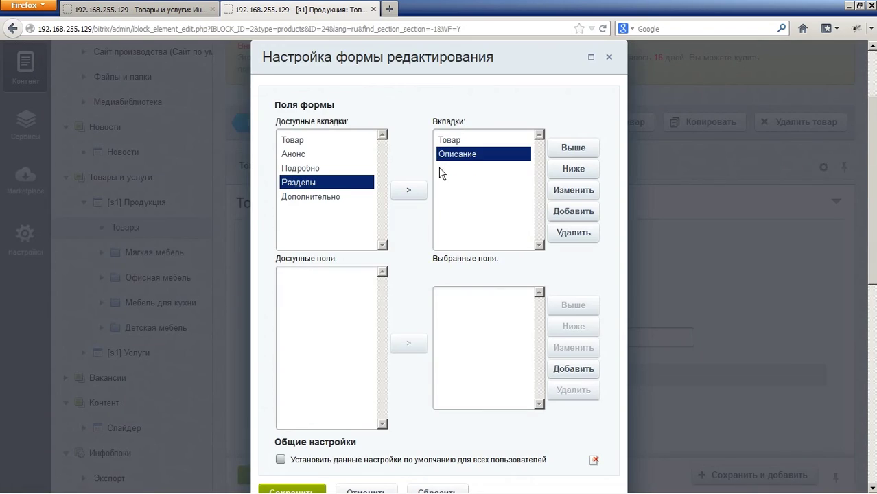
Step: Add the Картинка для анонса and Описание для анонса fields from the Анонс group to the Описание tab
left_click(305, 155)
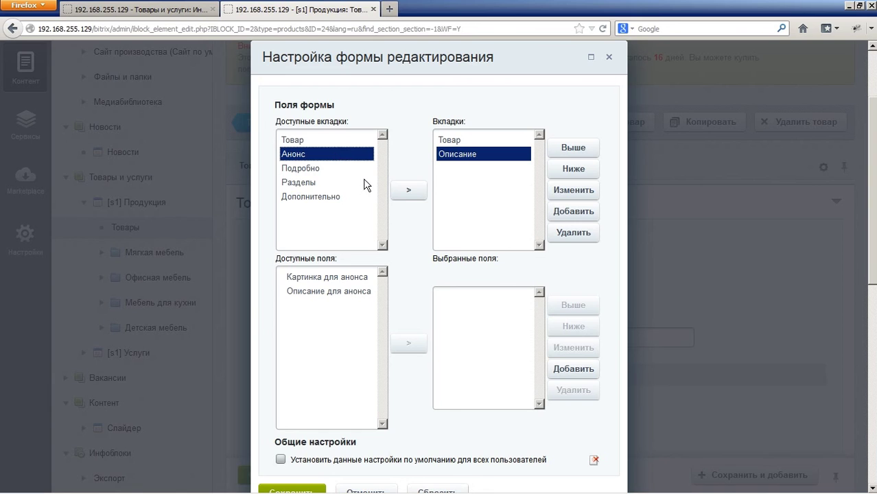
left_click(321, 278)
left_click(409, 343)
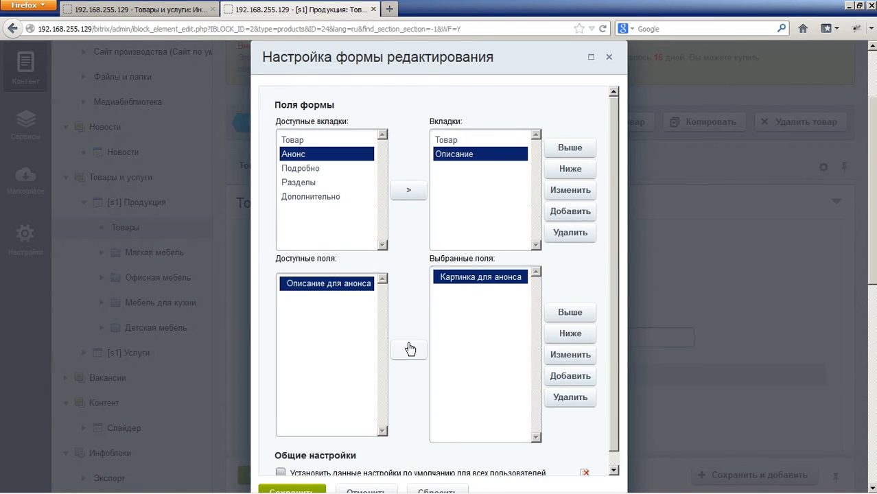
left_click(408, 343)
Step: Add the Детальная картинка and Детальное описание fields from the Подробно group to the Описание tab
left_click(331, 169)
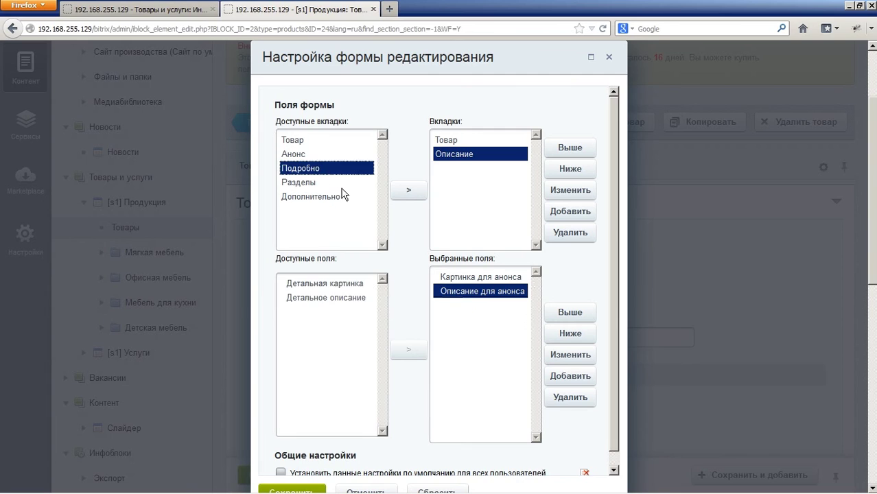
left_click(356, 284)
left_click(411, 351)
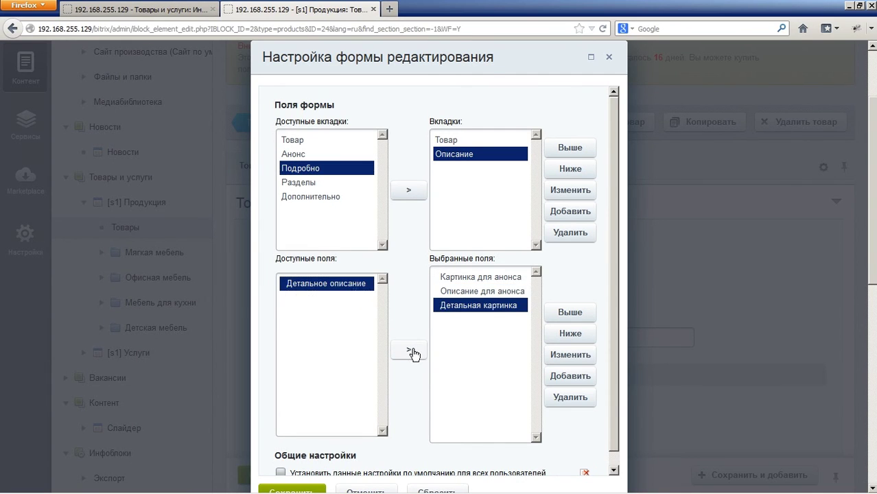
left_click(411, 352)
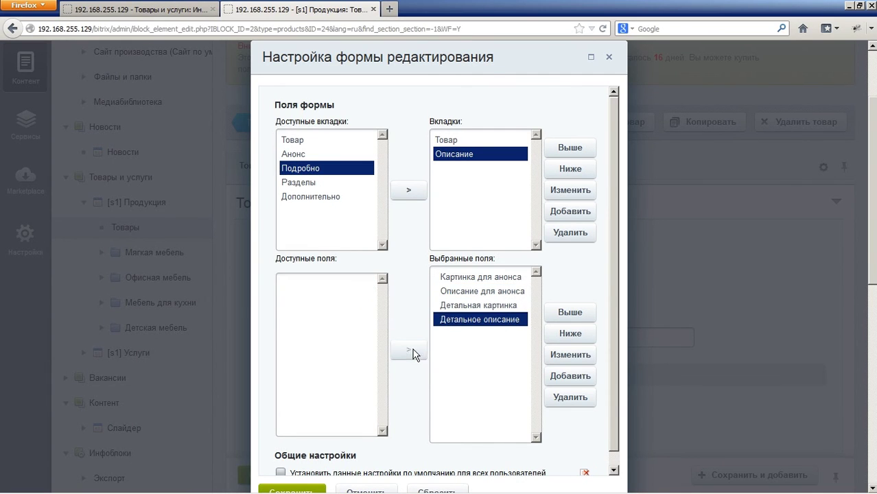
Step: Check the fields of both form tabs, make these settings the default for all users and save them
left_click(477, 139)
left_click(473, 151)
left_click(476, 140)
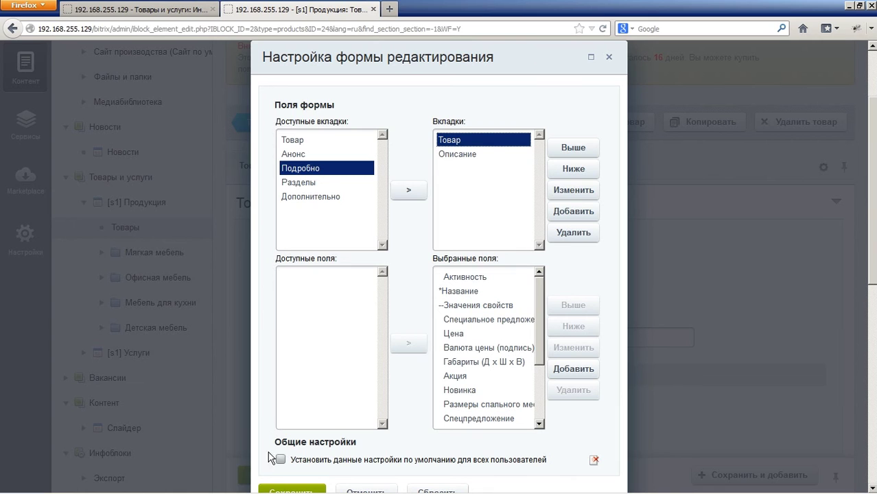
scroll(288, 466, "down", 2)
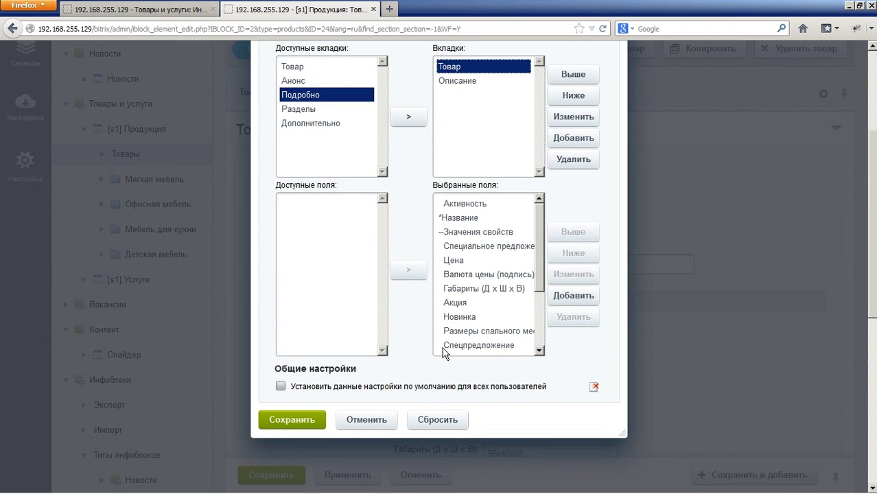
left_click(280, 387)
left_click(283, 421)
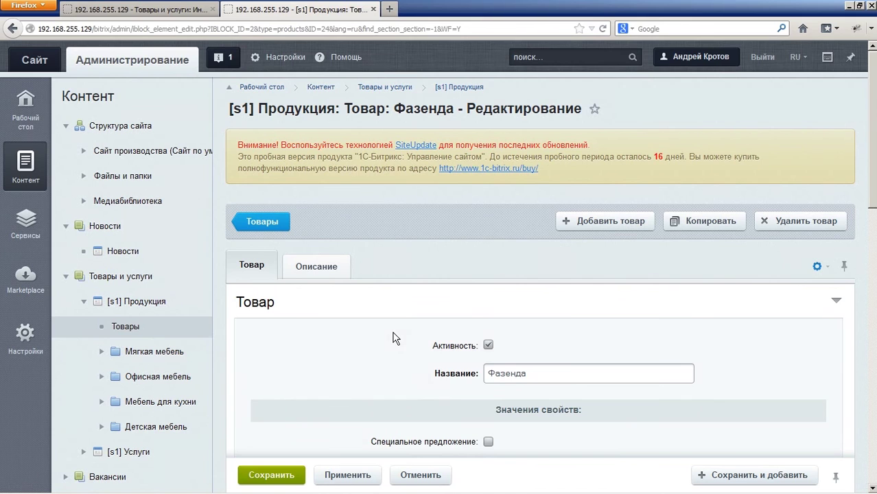
Step: Review the fields on the Товар and Описание tabs of the reconfigured product edit form
scroll(391, 336, "down", 2)
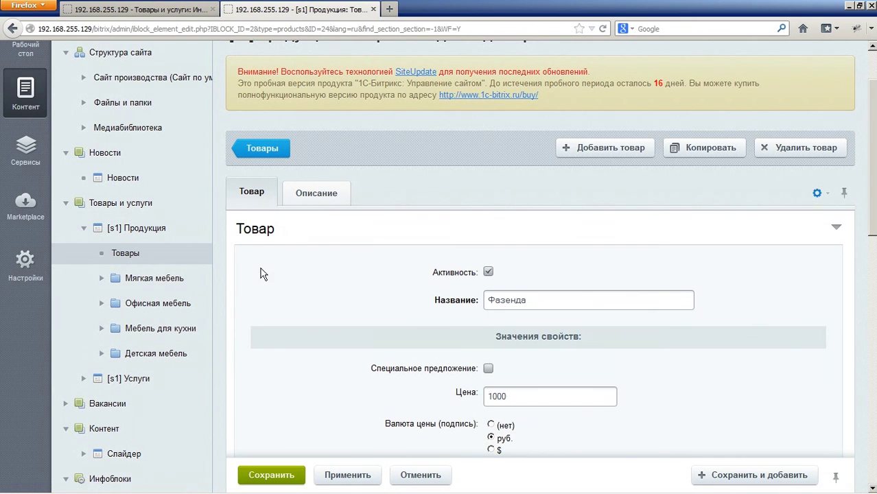
scroll(303, 330, "down", 1)
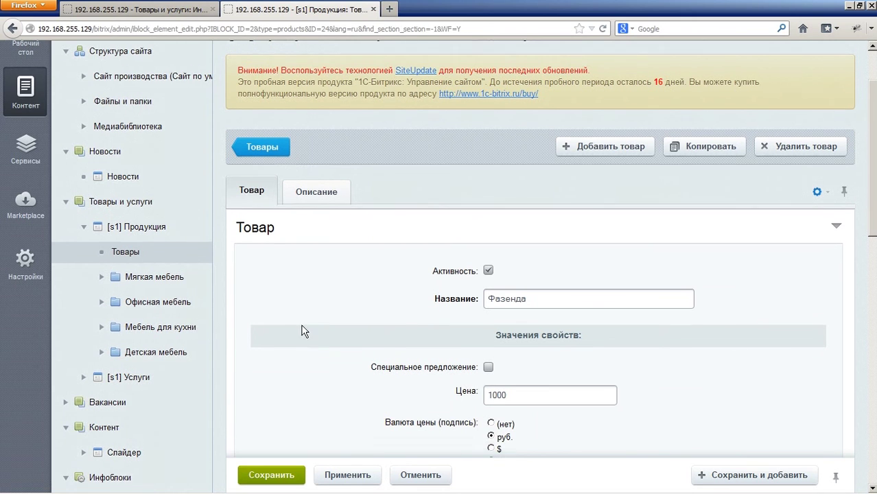
scroll(303, 330, "down", 1)
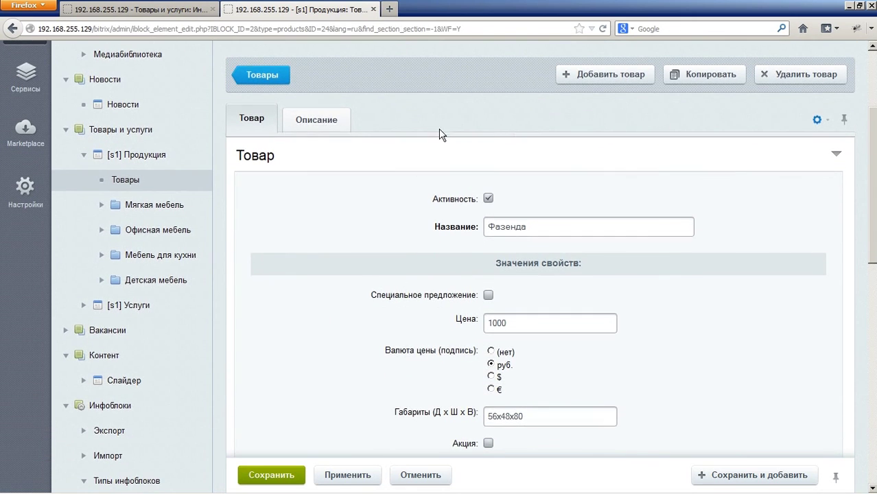
scroll(539, 275, "down", 7)
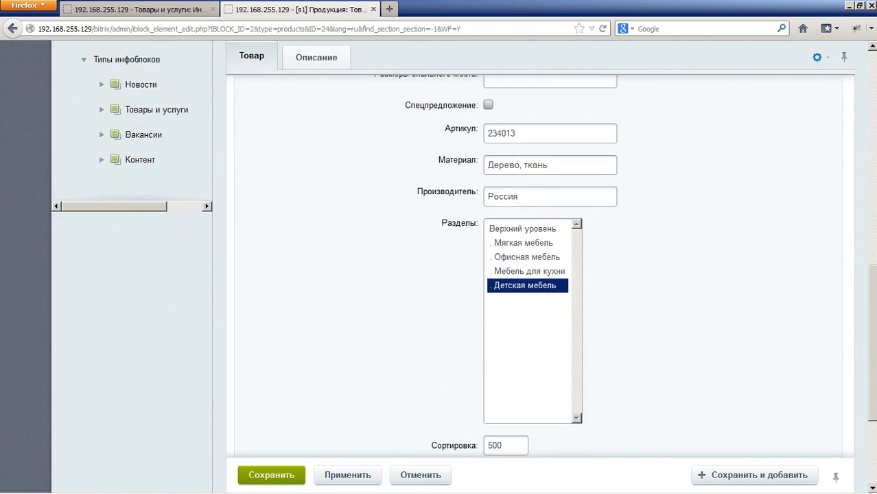
scroll(539, 274, "up", 10)
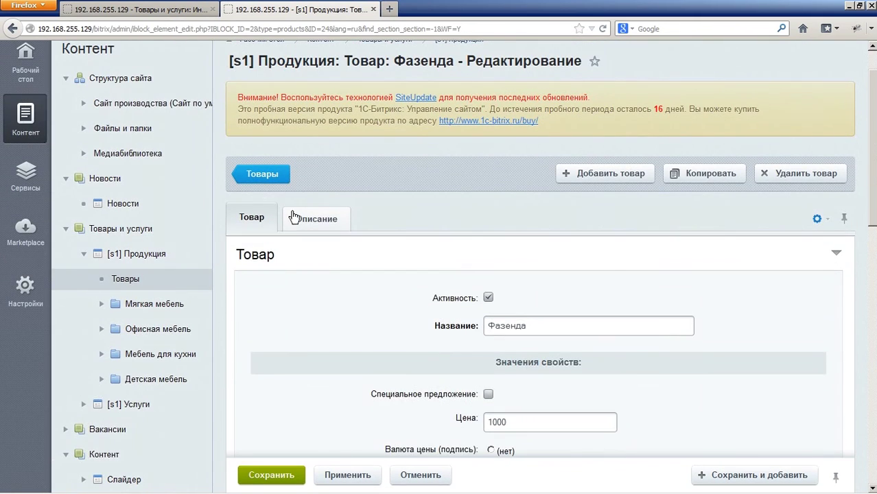
left_click(296, 218)
scroll(415, 247, "down", 8)
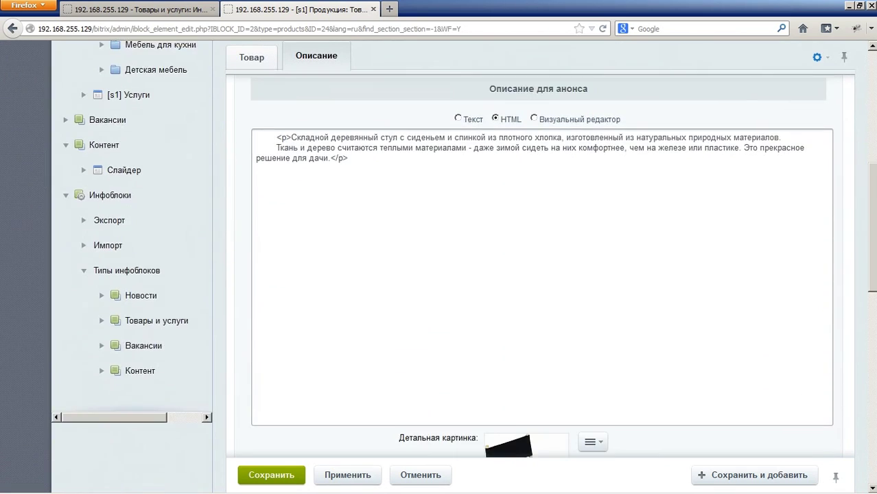
scroll(776, 386, "down", 5)
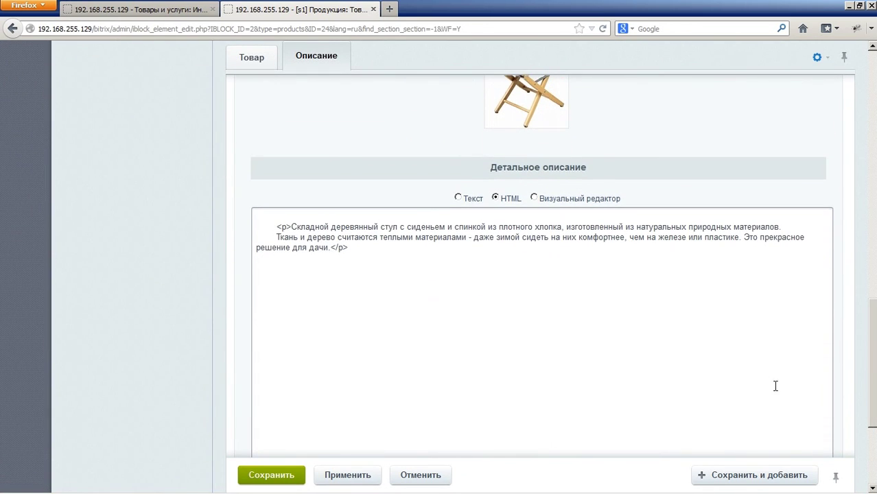